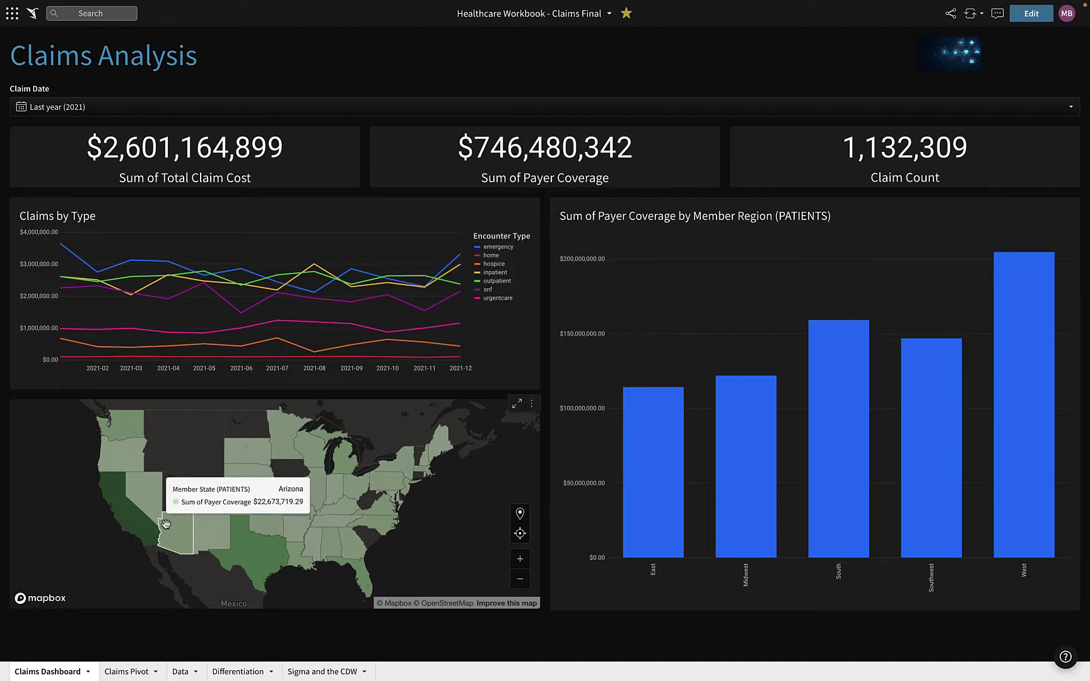
Step: Cross-filter the dashboard by map state, ending on California ($582,347,195 claim cost, 256,807 claims)
{"action": "left_click", "coordinate": [138, 526]}
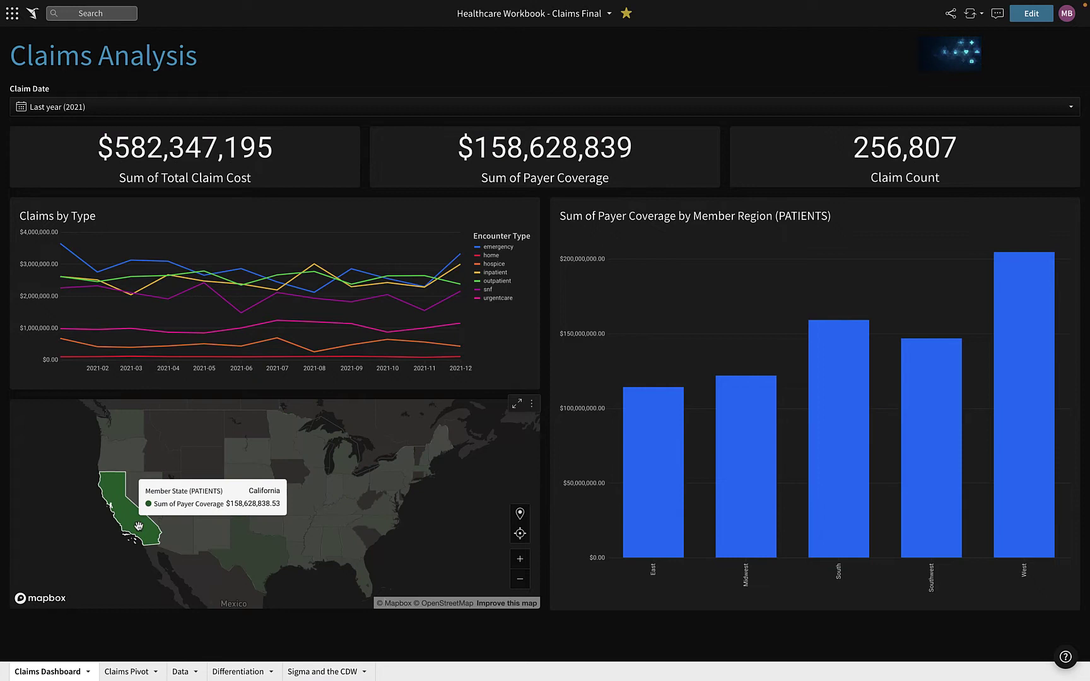
{"action": "left_click", "coordinate": [147, 498]}
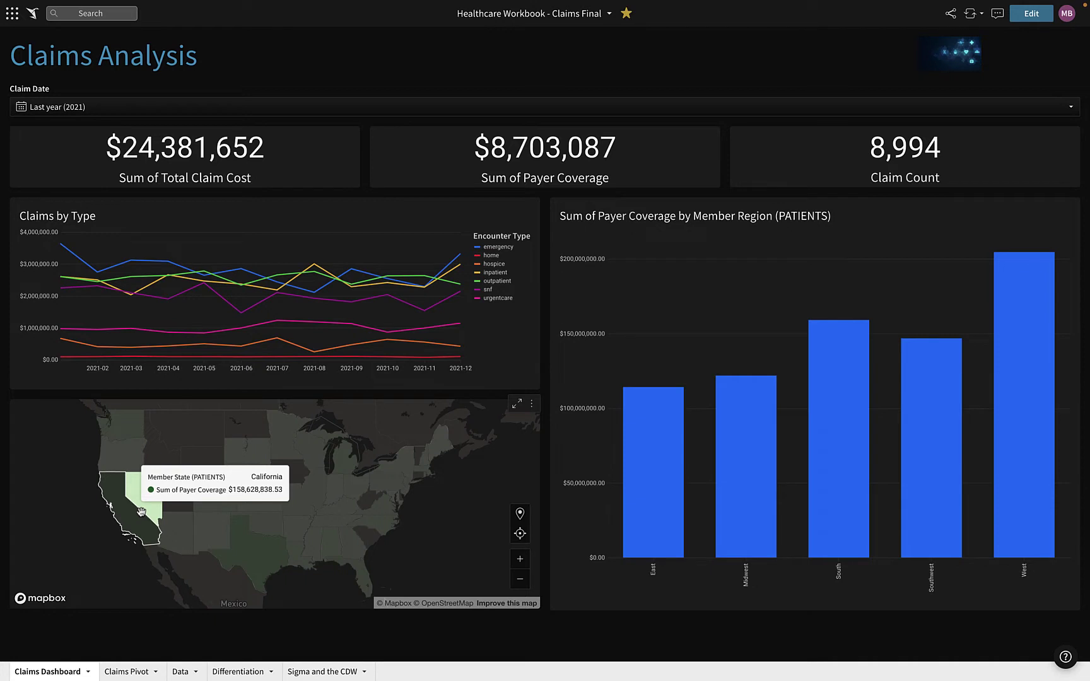
{"action": "left_click", "coordinate": [133, 517]}
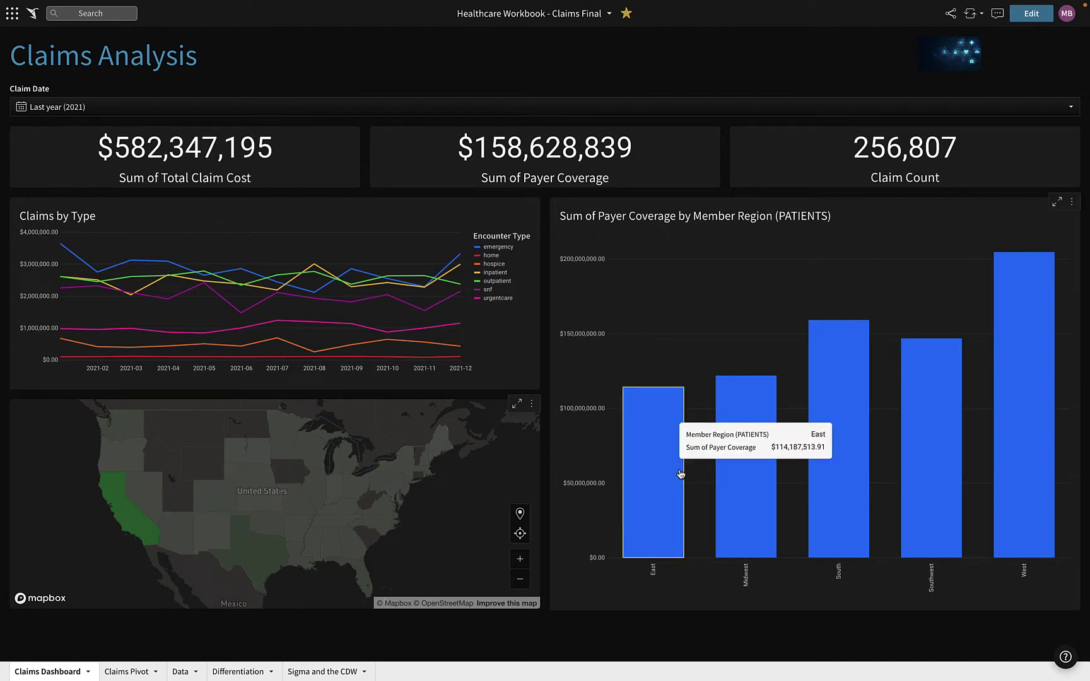
Step: Drill the payer-coverage chart's West bar down to Member State (PATIENTS)
{"action": "left_click", "coordinate": [1023, 464]}
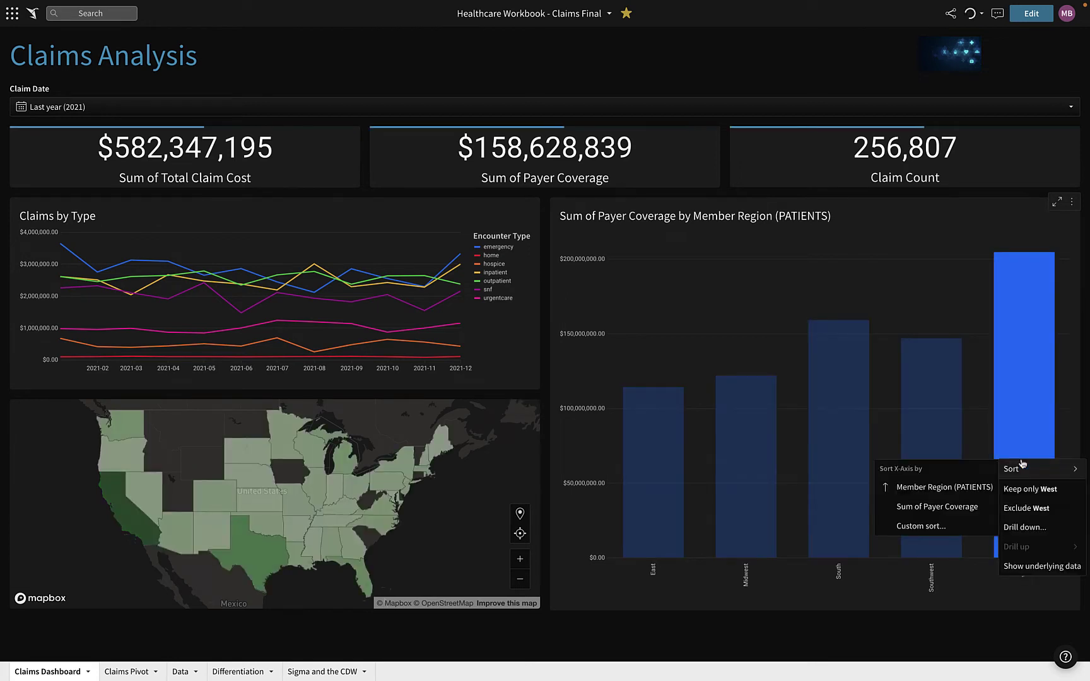
{"action": "left_click", "coordinate": [1031, 528]}
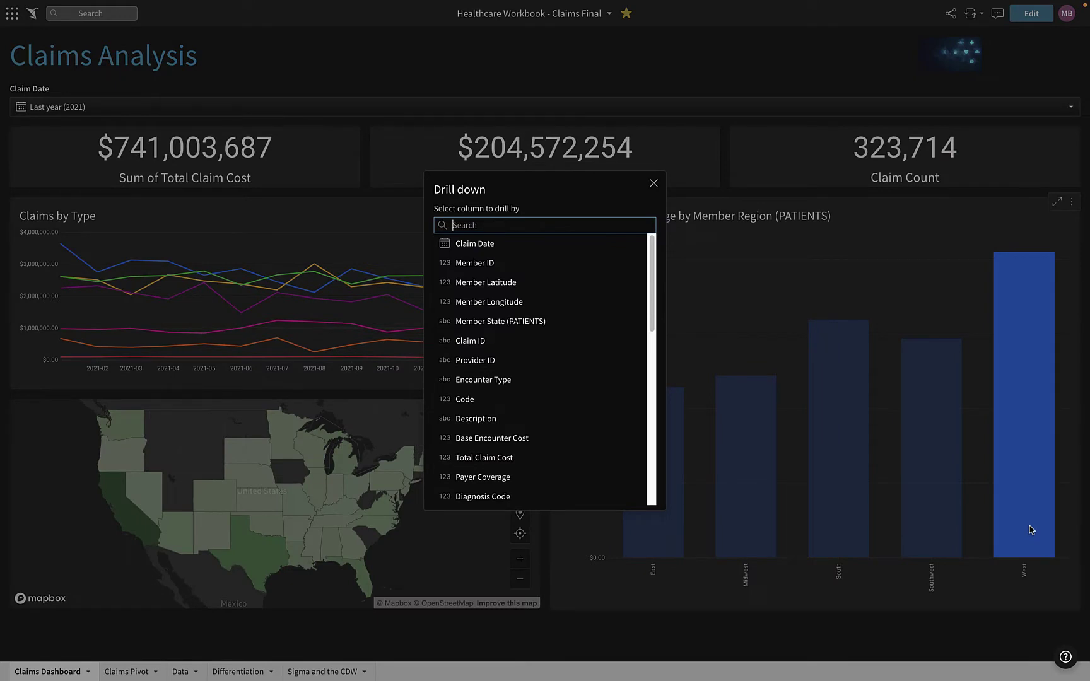
{"action": "type", "text": "sta"}
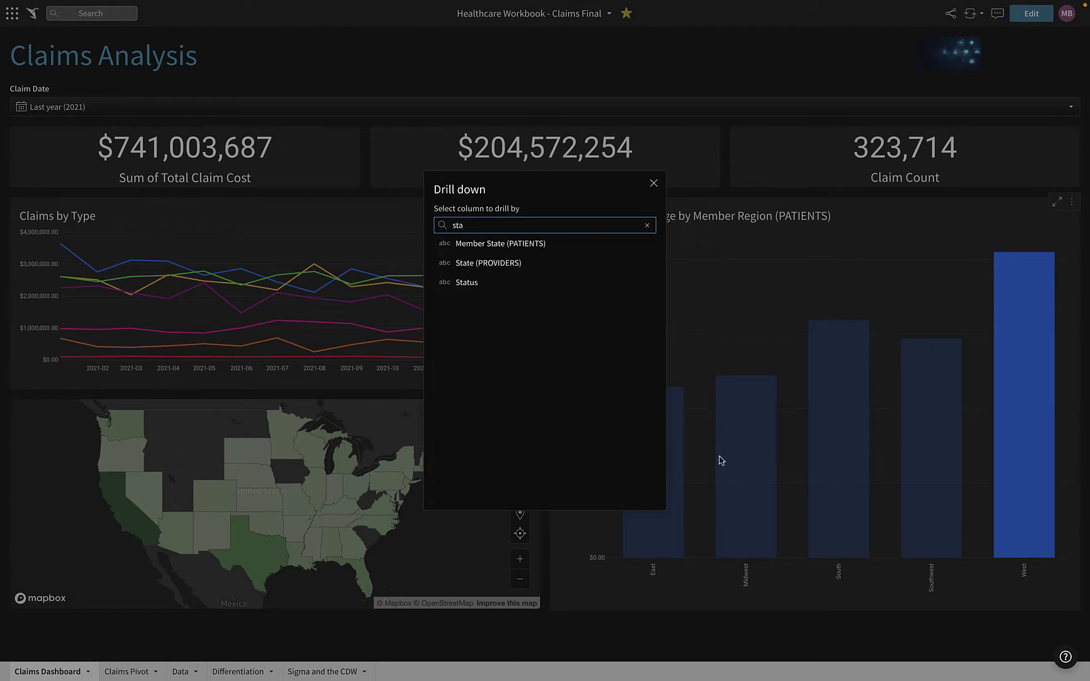
{"action": "left_click", "coordinate": [557, 247]}
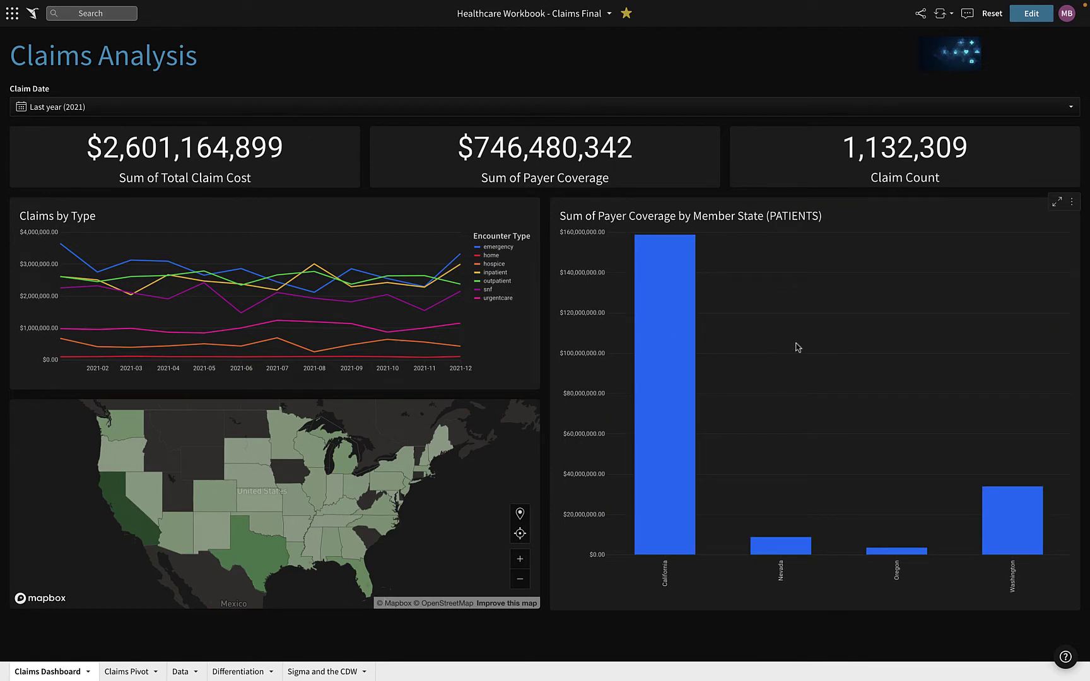
Step: Set the Claim Date filter to the last 2 years (2020–2021) and expand the payer-coverage chart
{"action": "left_click", "coordinate": [635, 106]}
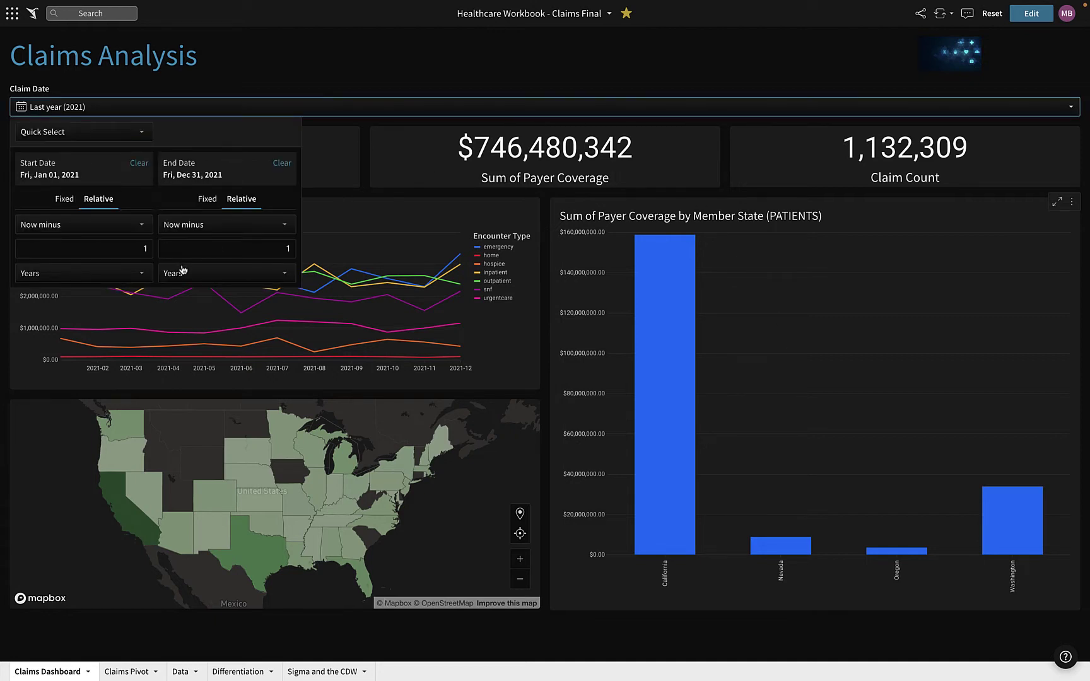
{"action": "left_click", "coordinate": [147, 248]}
{"action": "type", "text": "2"}
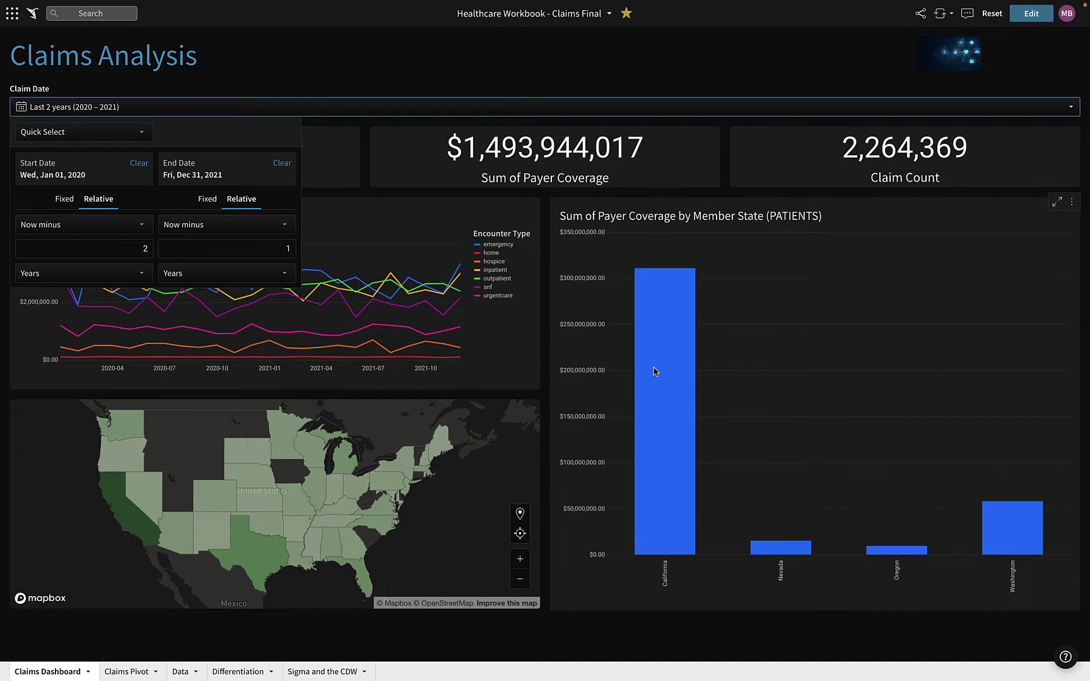
{"action": "left_click", "coordinate": [800, 359]}
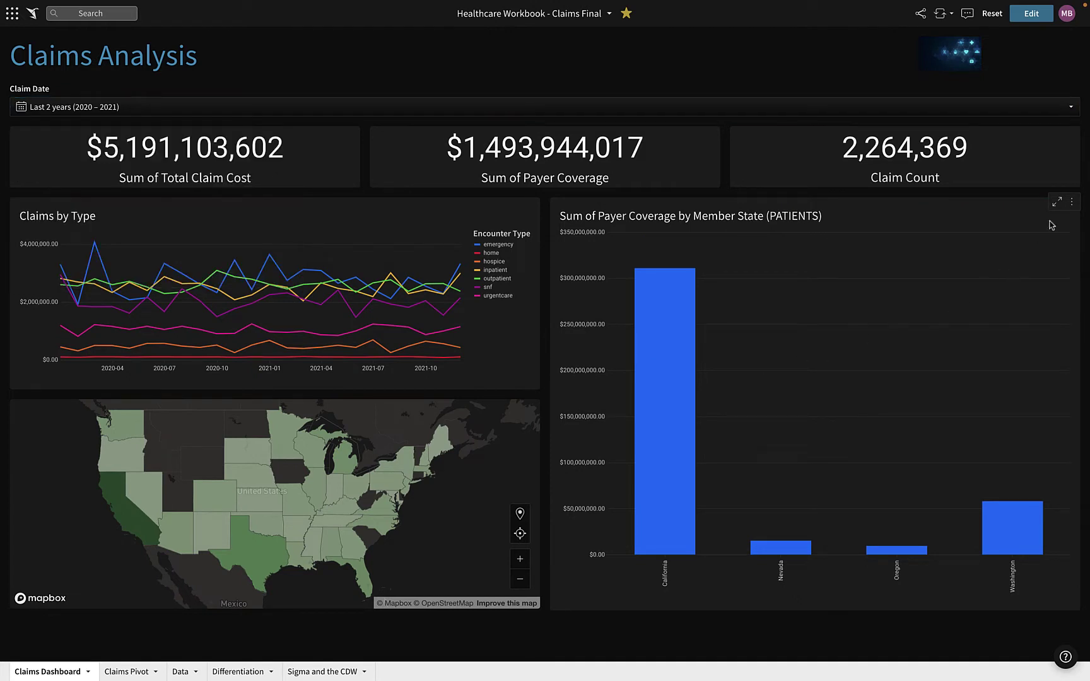
{"action": "left_click", "coordinate": [1056, 202]}
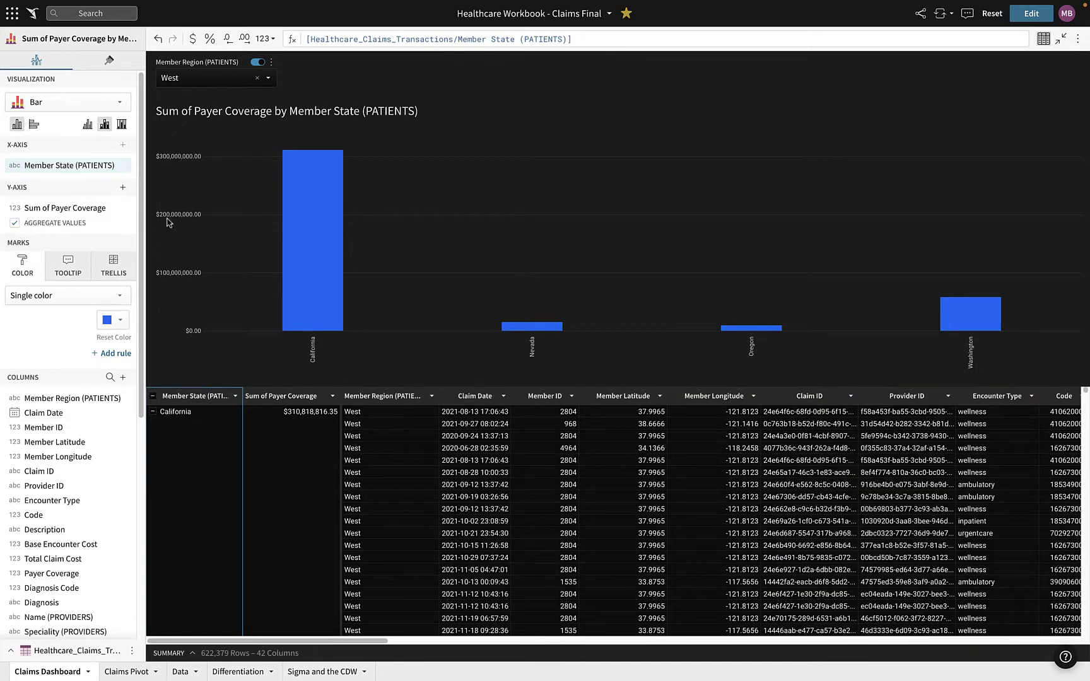
Step: Colour the member-state bars by Year of Claim Date, unstacked into side-by-side 2020 and 2021 bars
{"action": "left_click", "coordinate": [119, 297]}
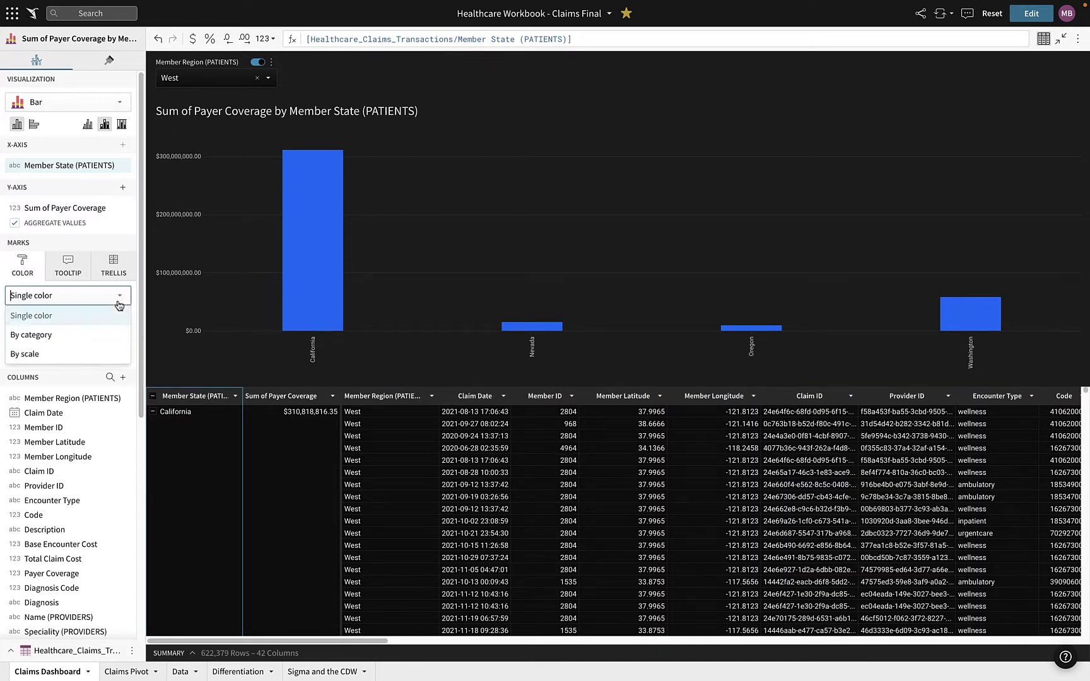
{"action": "left_click", "coordinate": [91, 343]}
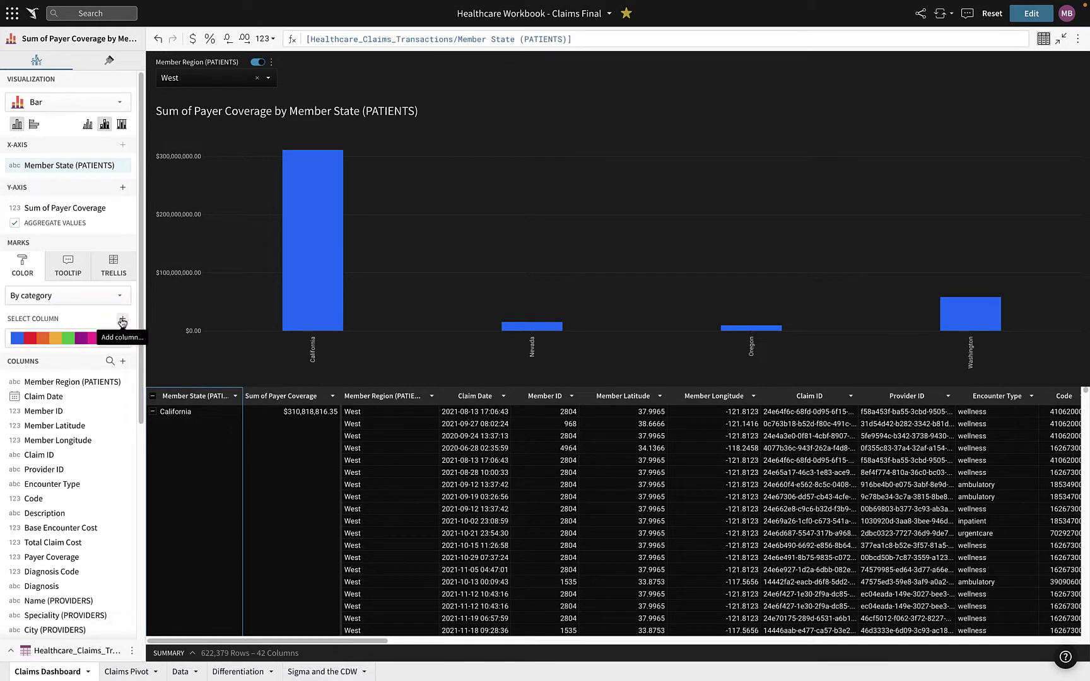
{"action": "left_click", "coordinate": [122, 318]}
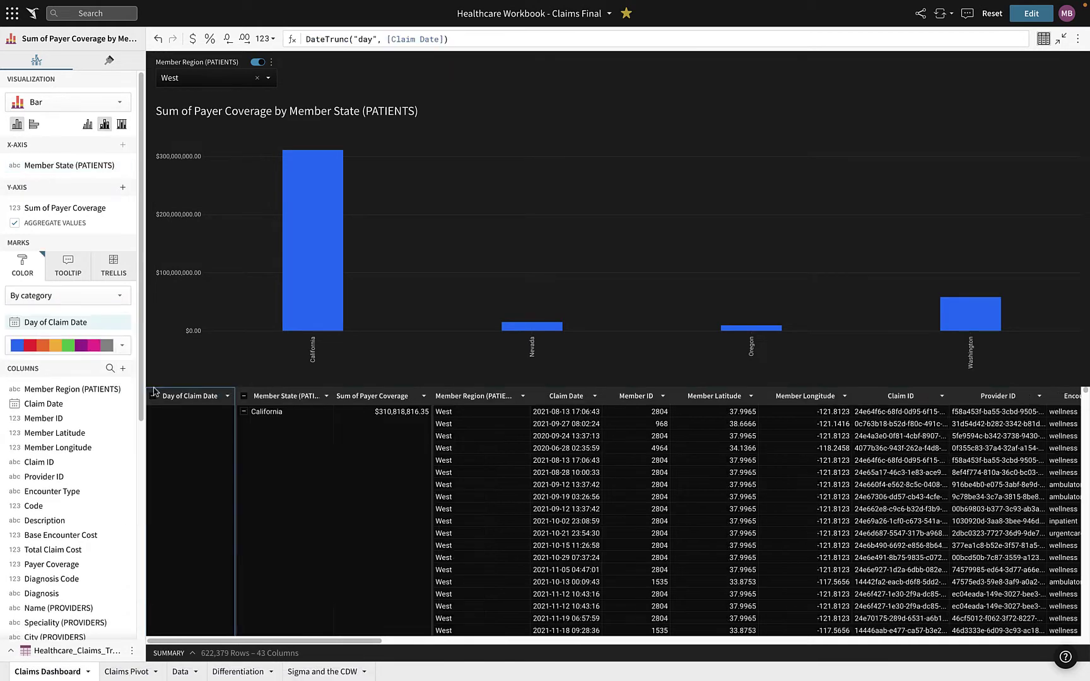
{"action": "left_click", "coordinate": [154, 391]}
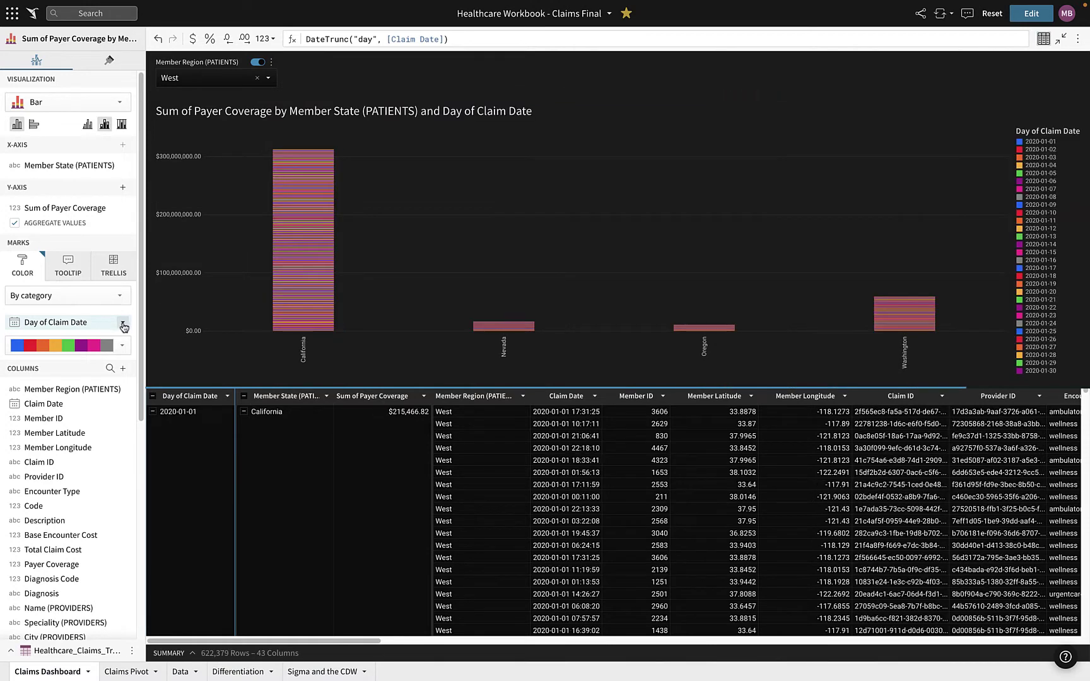
{"action": "left_click", "coordinate": [122, 324]}
{"action": "mouse_move", "coordinate": [194, 516]}
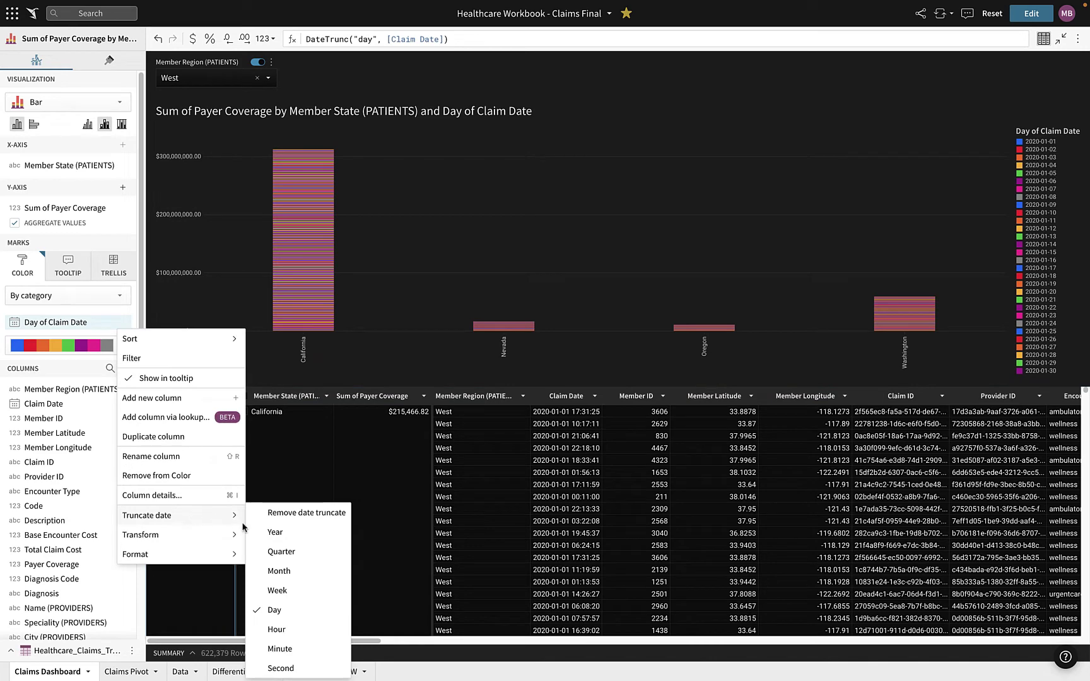
{"action": "left_click", "coordinate": [274, 536]}
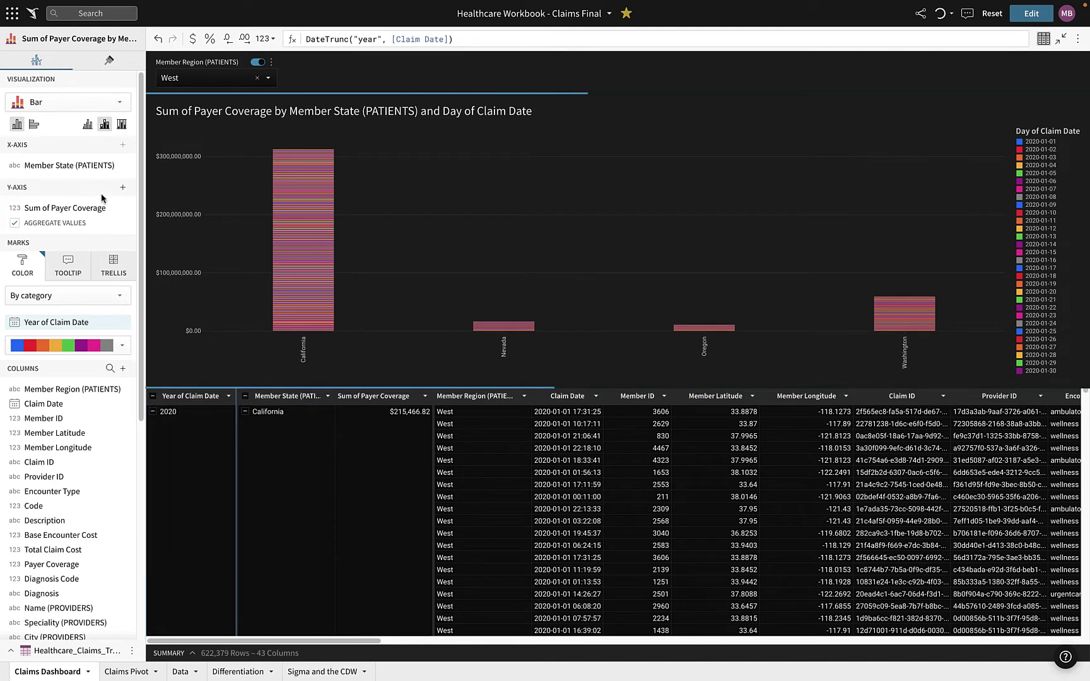
{"action": "left_click", "coordinate": [89, 124]}
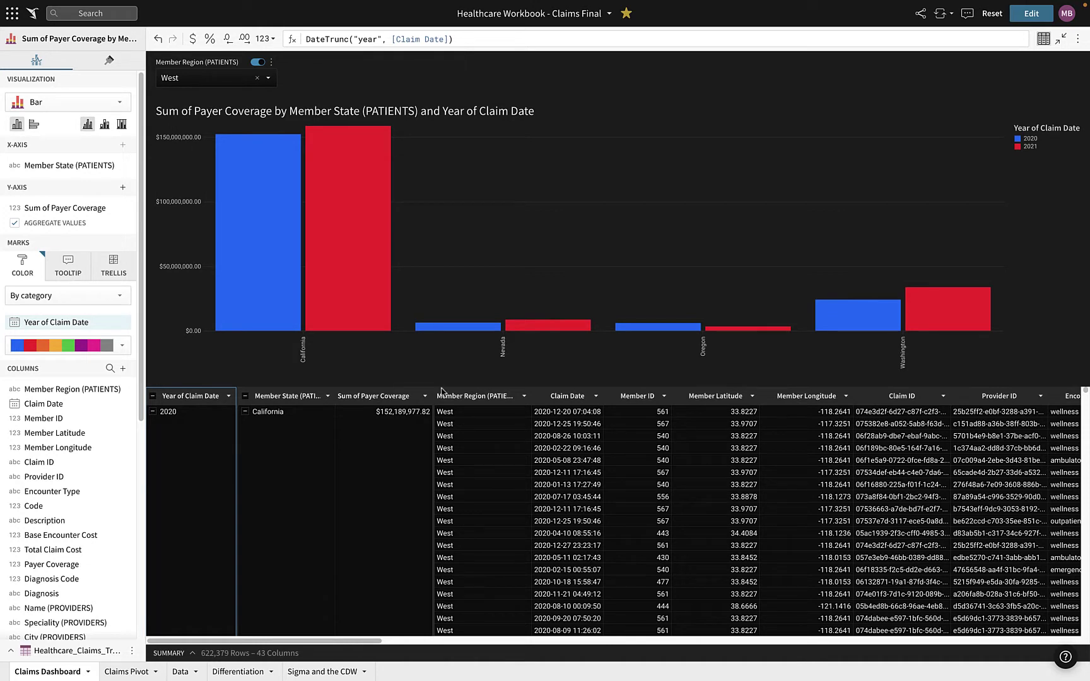
Step: Change the Y-axis measure to Sum([Payer Coverage])/CountDistinct([Claim ID])
{"action": "left_click", "coordinate": [374, 403]}
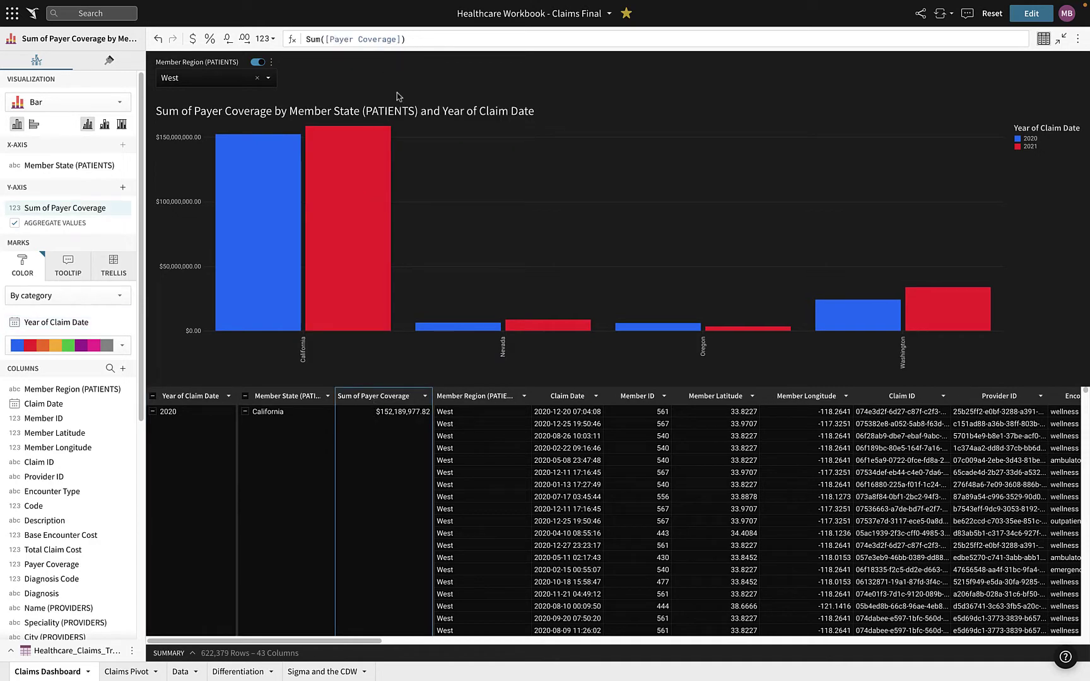
{"action": "left_click", "coordinate": [418, 42]}
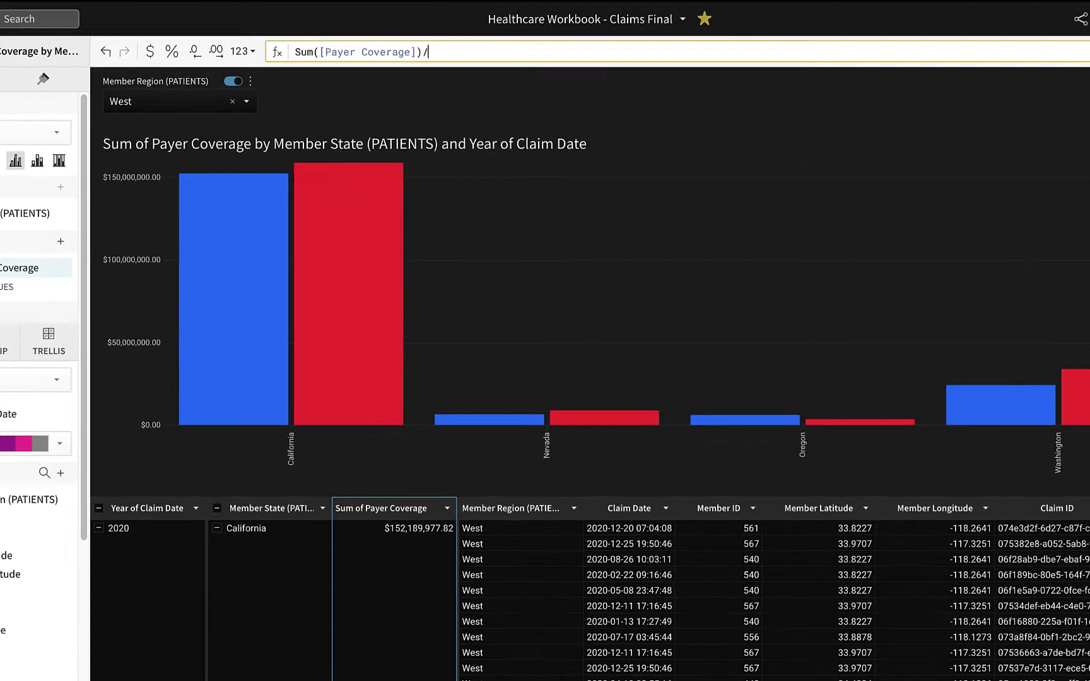
{"action": "type", "text": "/cou"}
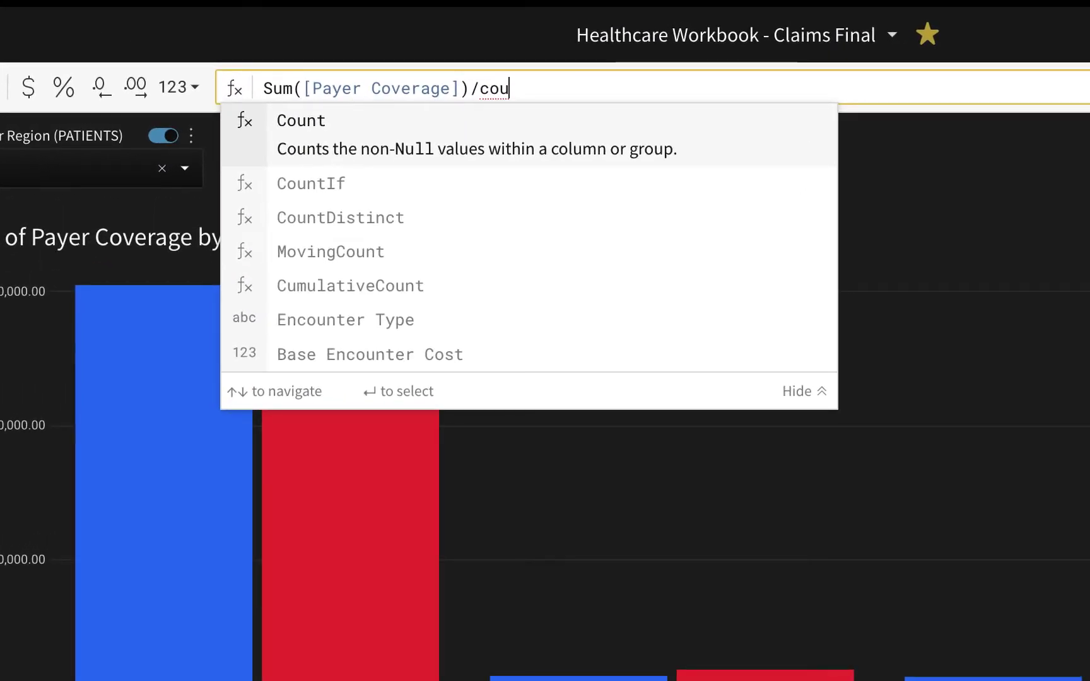
{"action": "left_click", "coordinate": [482, 236]}
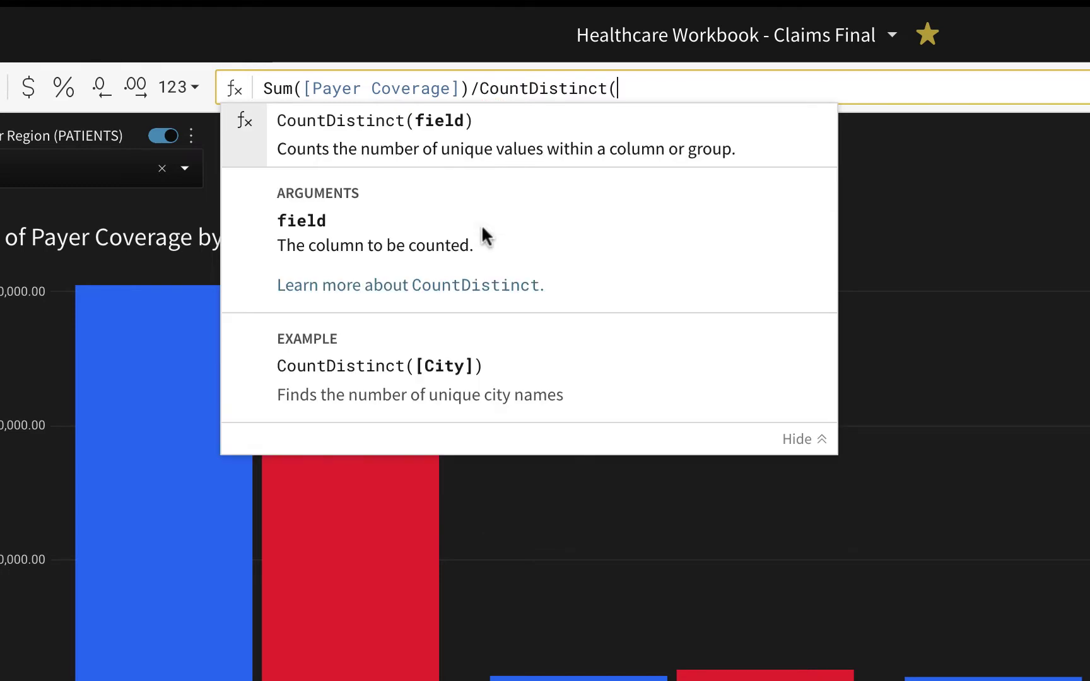
{"action": "type", "text": "[claim"}
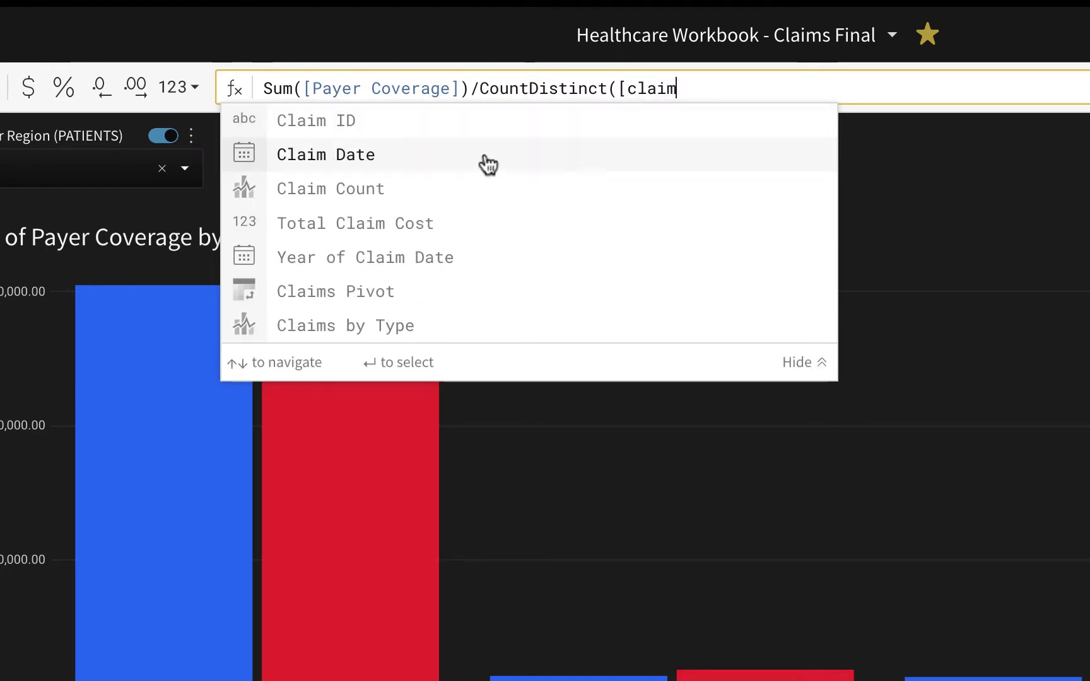
{"action": "left_click", "coordinate": [480, 120]}
{"action": "type", "text": ")"}
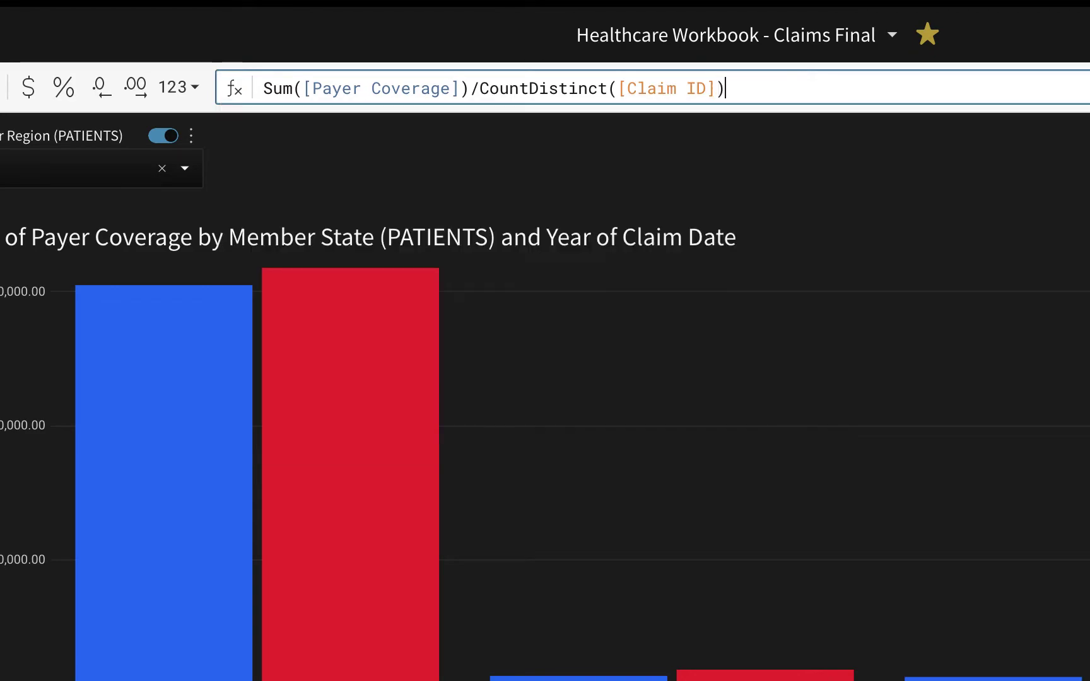
{"action": "key", "text": "Return"}
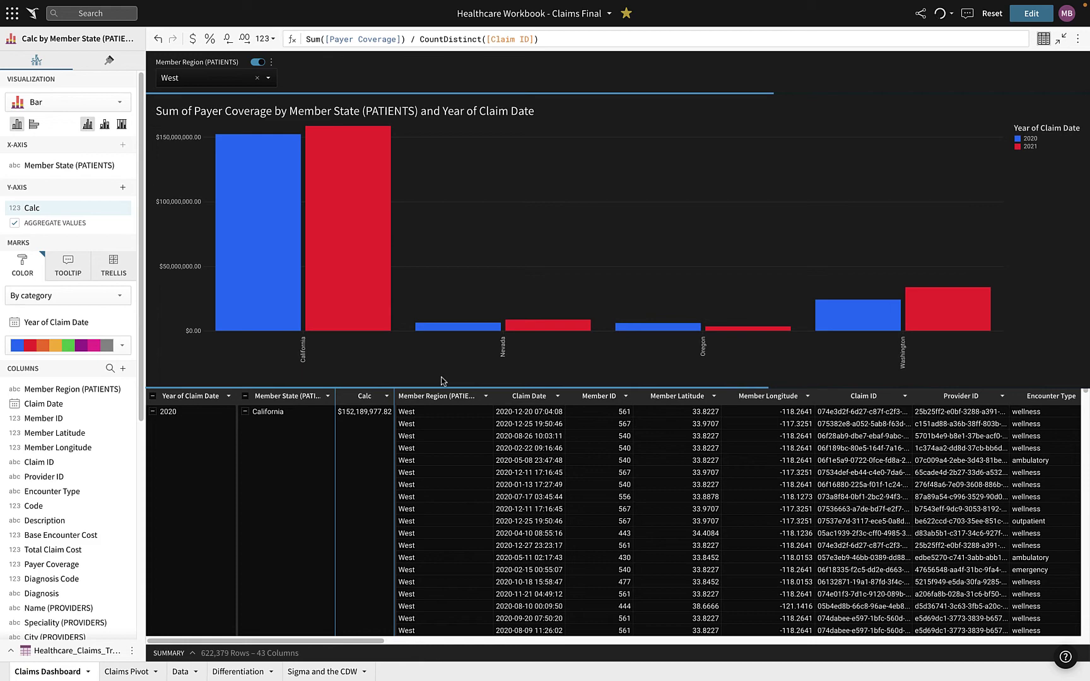
Step: Rename the calculated column to AVG CLAIM
{"action": "double_click", "coordinate": [365, 398]}
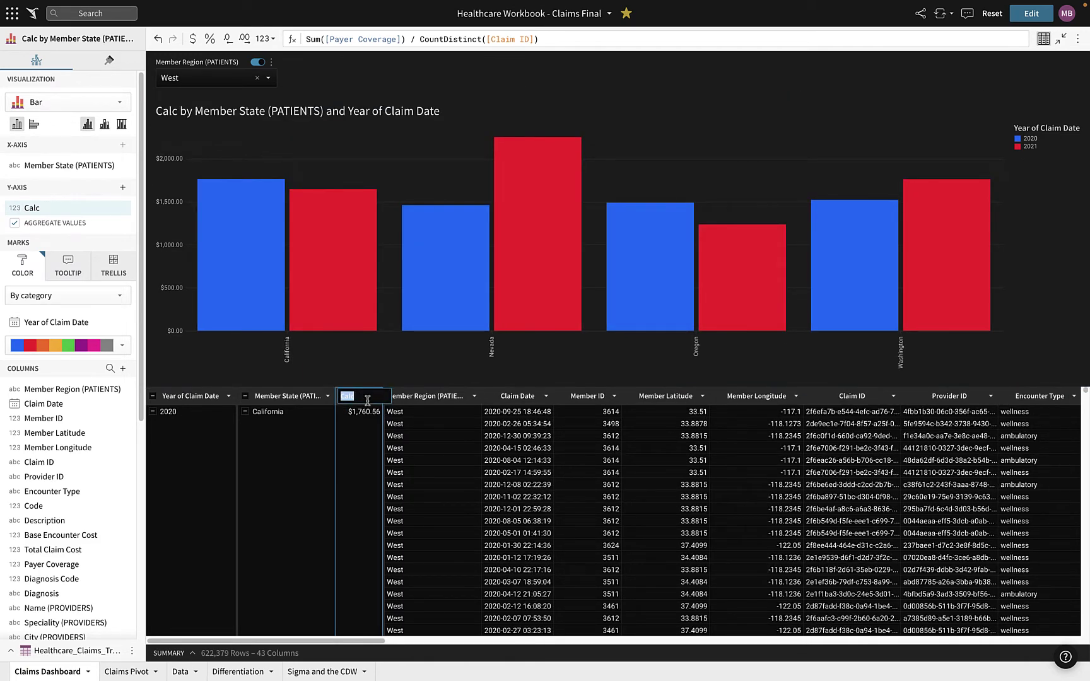
{"action": "type", "text": "A"}
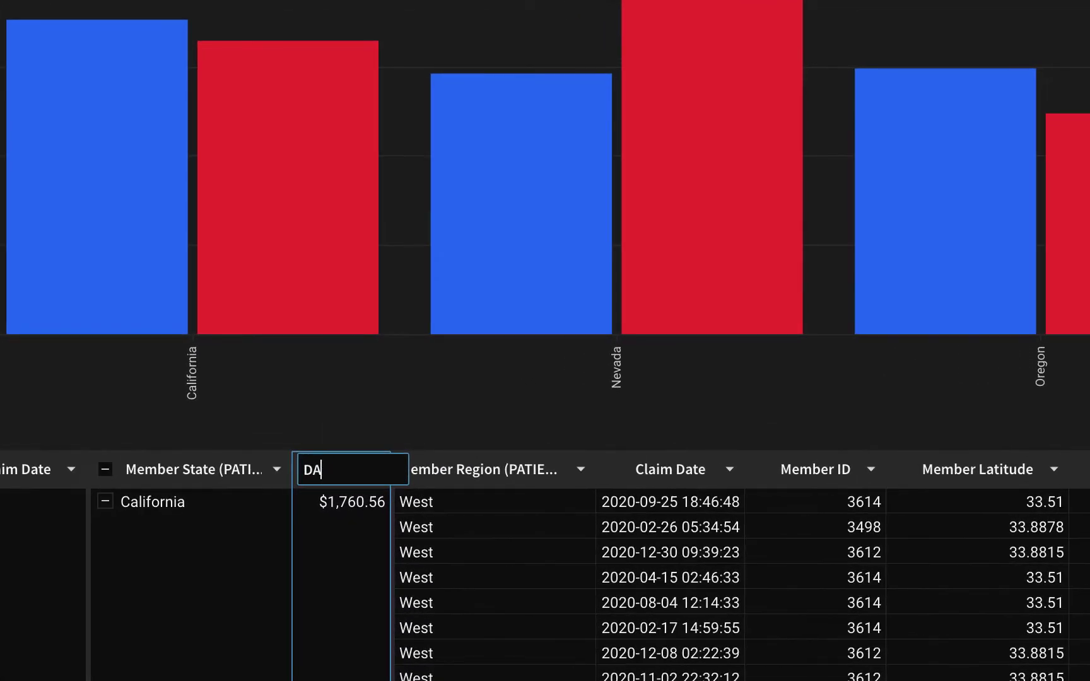
{"action": "type", "text": "VG CLAIM"}
{"action": "mouse_move", "coordinate": [802, 164]}
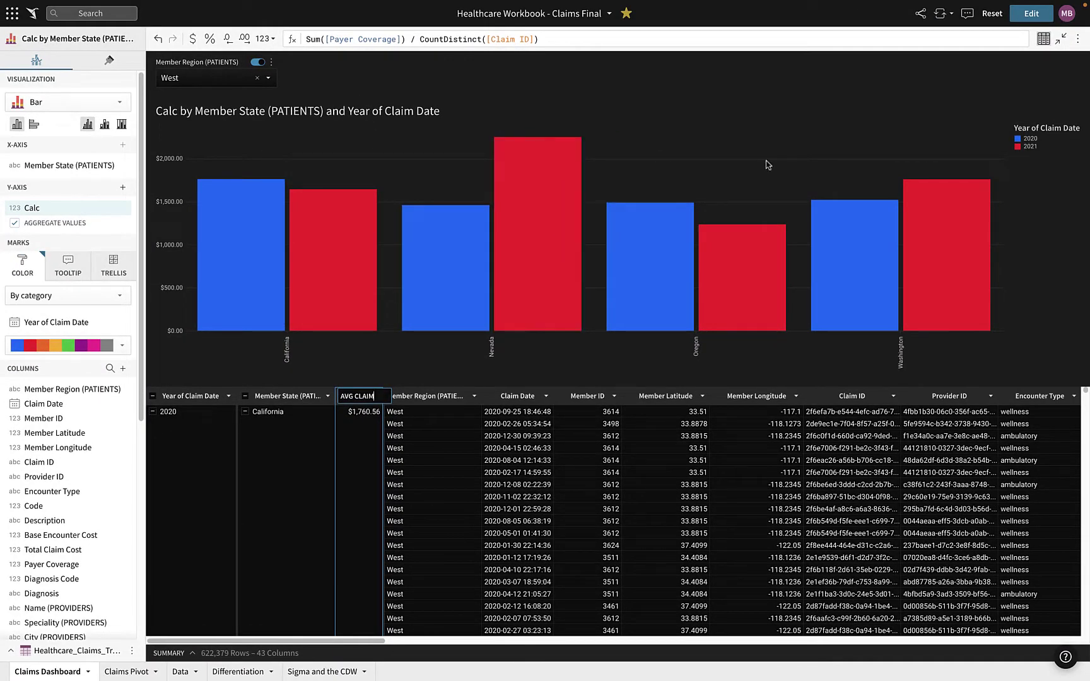
Step: Back on the dashboard, drill Nevada's AVG CLAIM bar down by Age Group (PATIENTS)
{"action": "left_click", "coordinate": [1059, 47]}
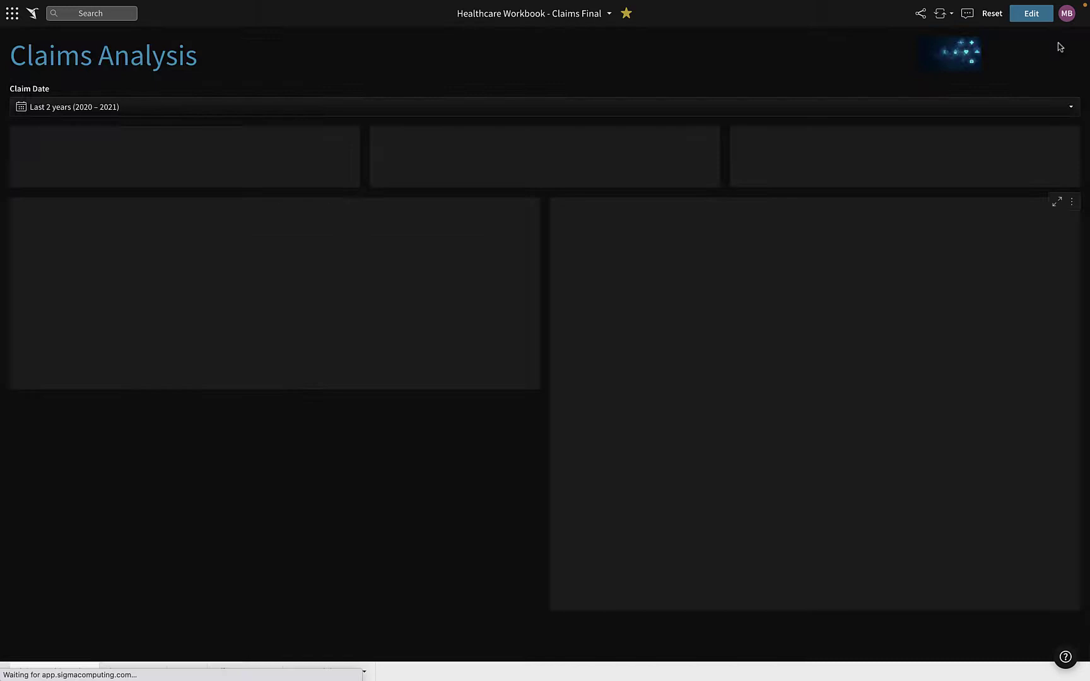
{"action": "mouse_move", "coordinate": [808, 466]}
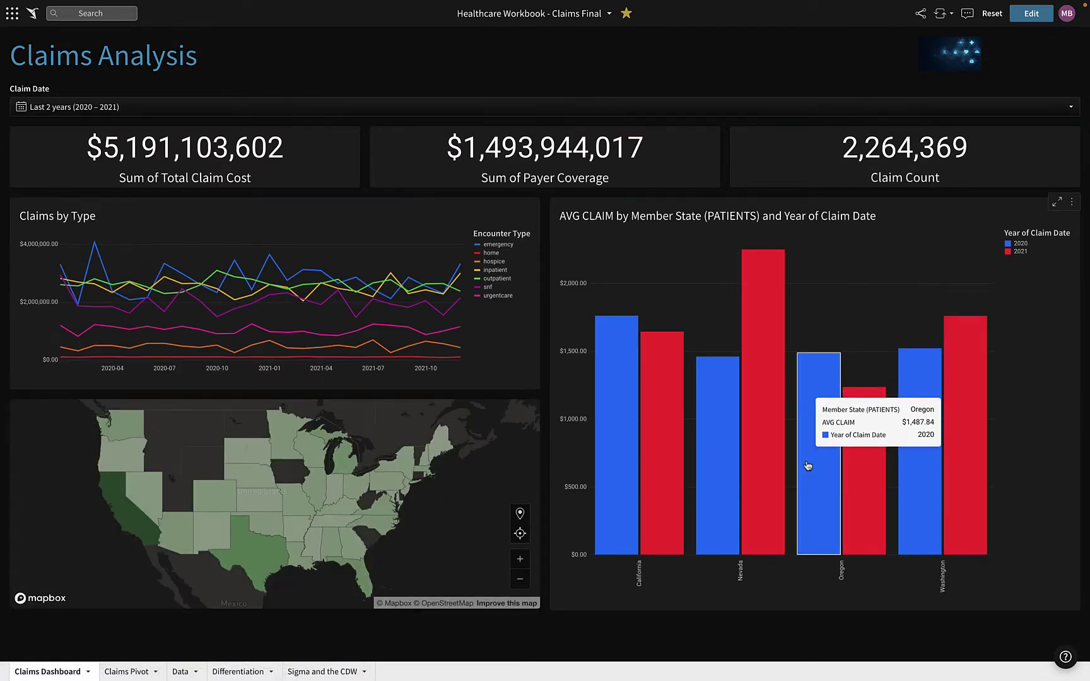
{"action": "left_click", "coordinate": [743, 517]}
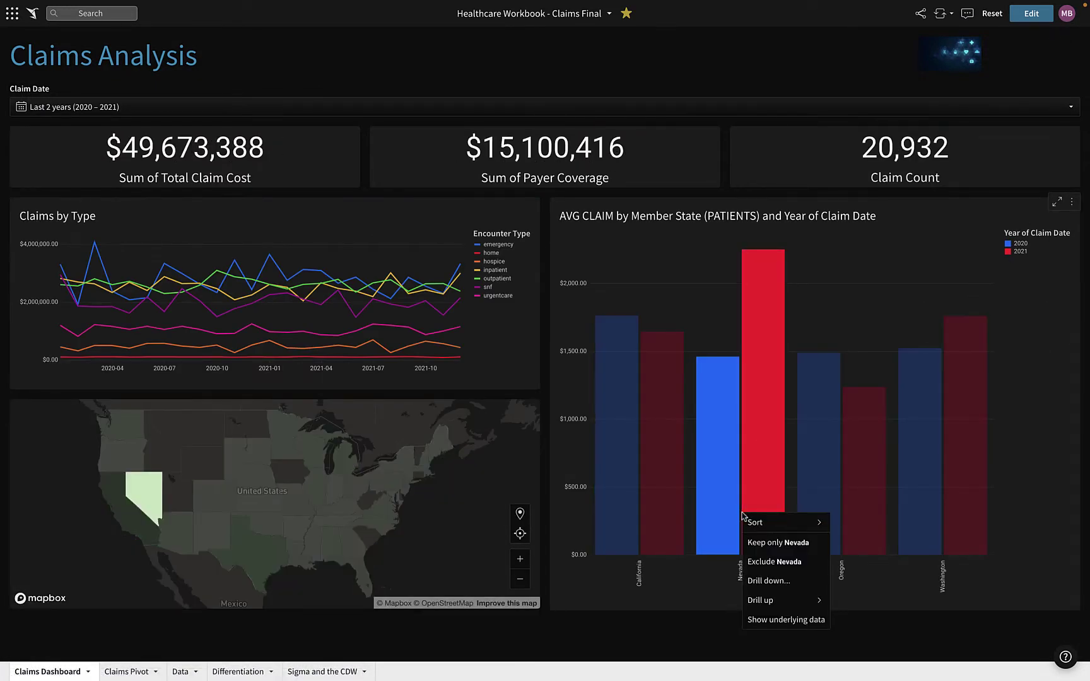
{"action": "left_click", "coordinate": [762, 581]}
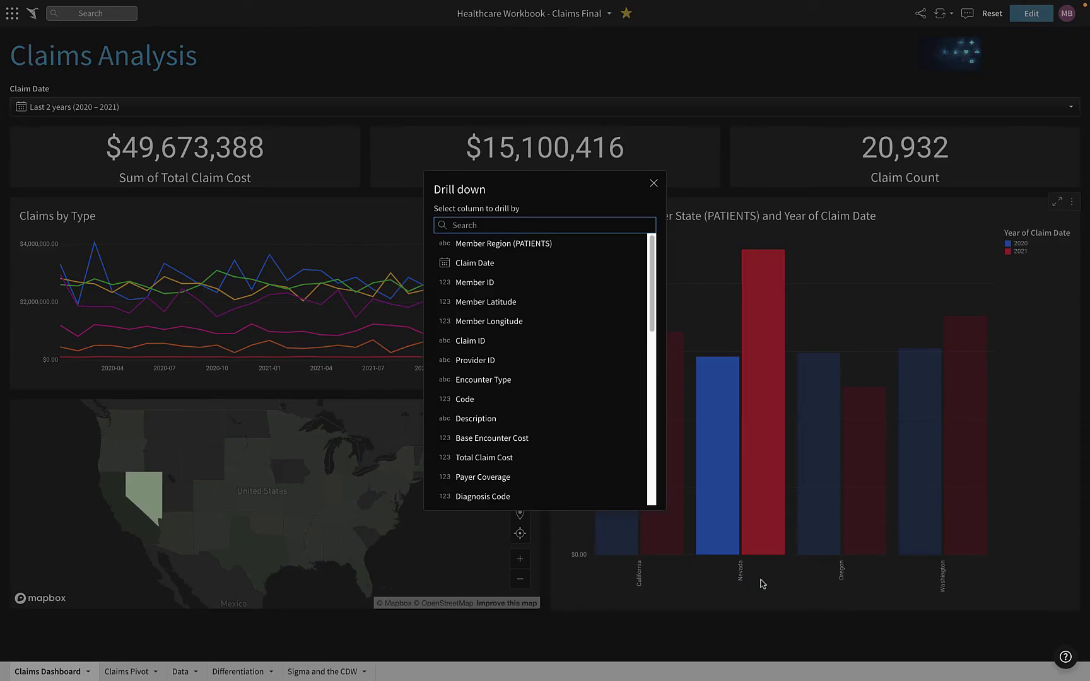
{"action": "type", "text": "AGE"}
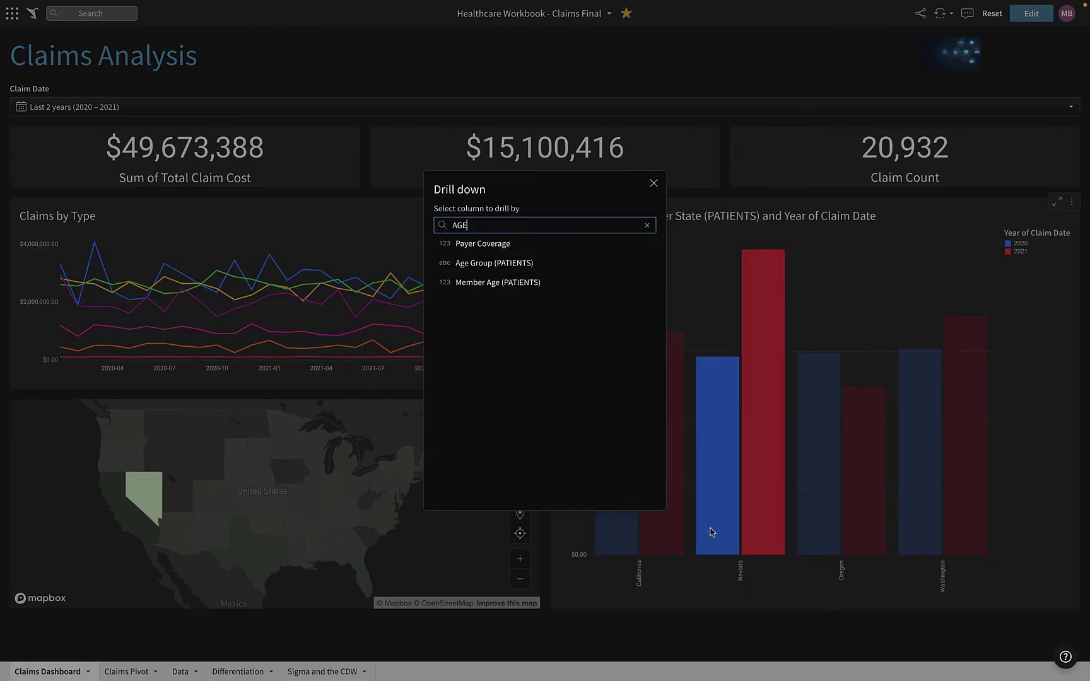
{"action": "left_click", "coordinate": [529, 261]}
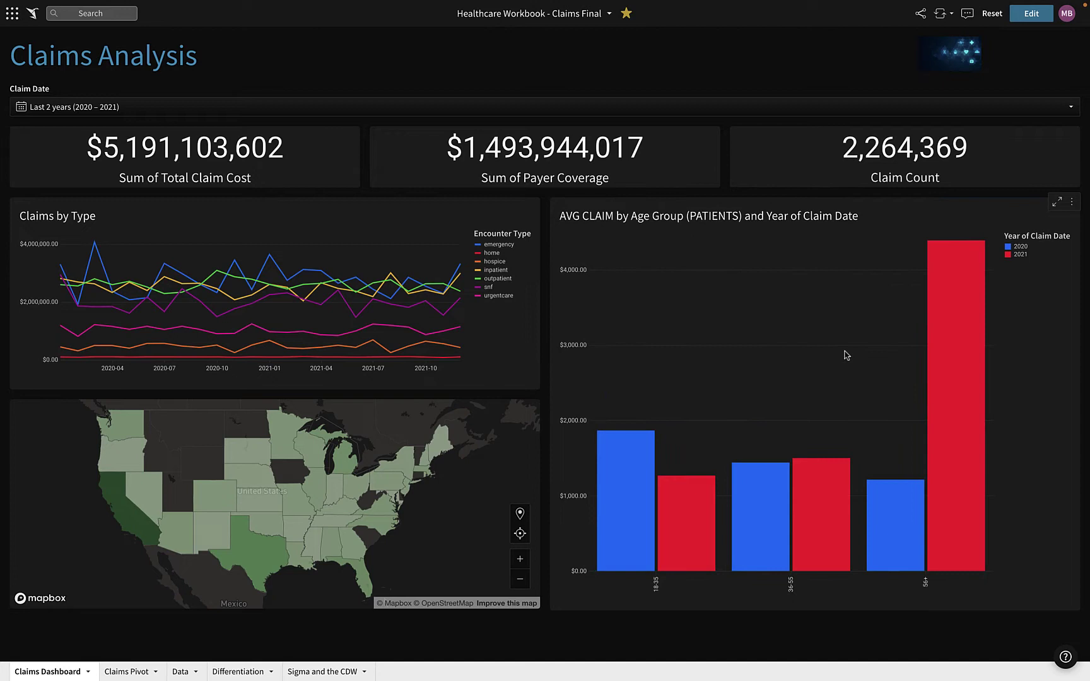
{"action": "mouse_move", "coordinate": [923, 530]}
Step: Comment on the chart, @-mentioning a colleague and pasting the question about rising 56+ claims in Nevada
{"action": "left_click", "coordinate": [1071, 203]}
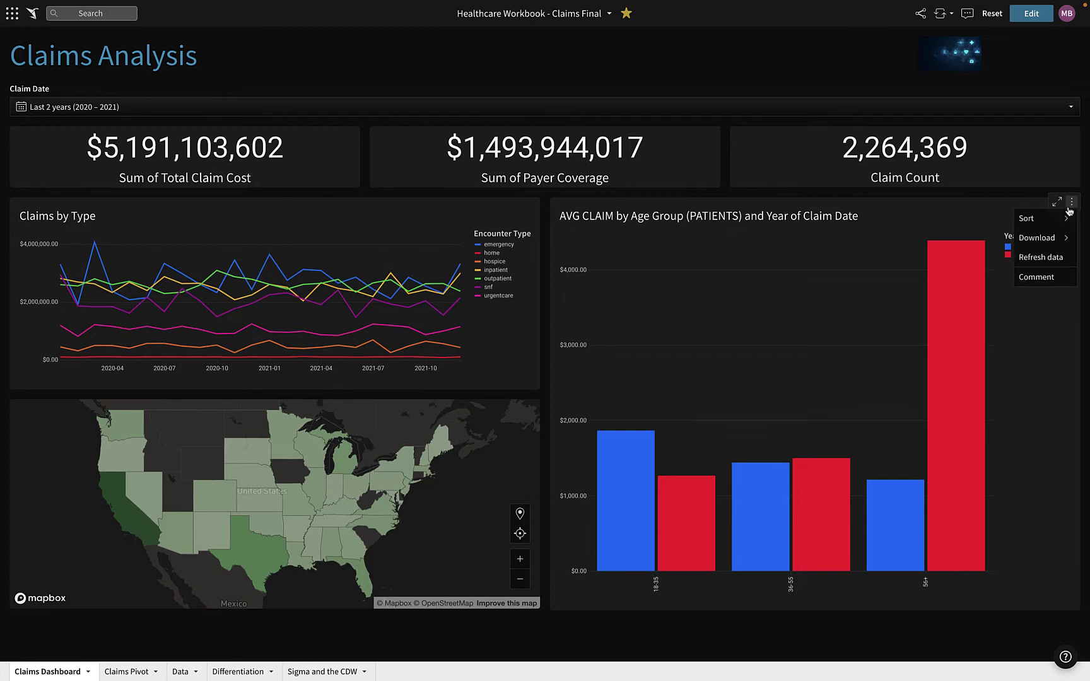
{"action": "left_click", "coordinate": [1040, 277]}
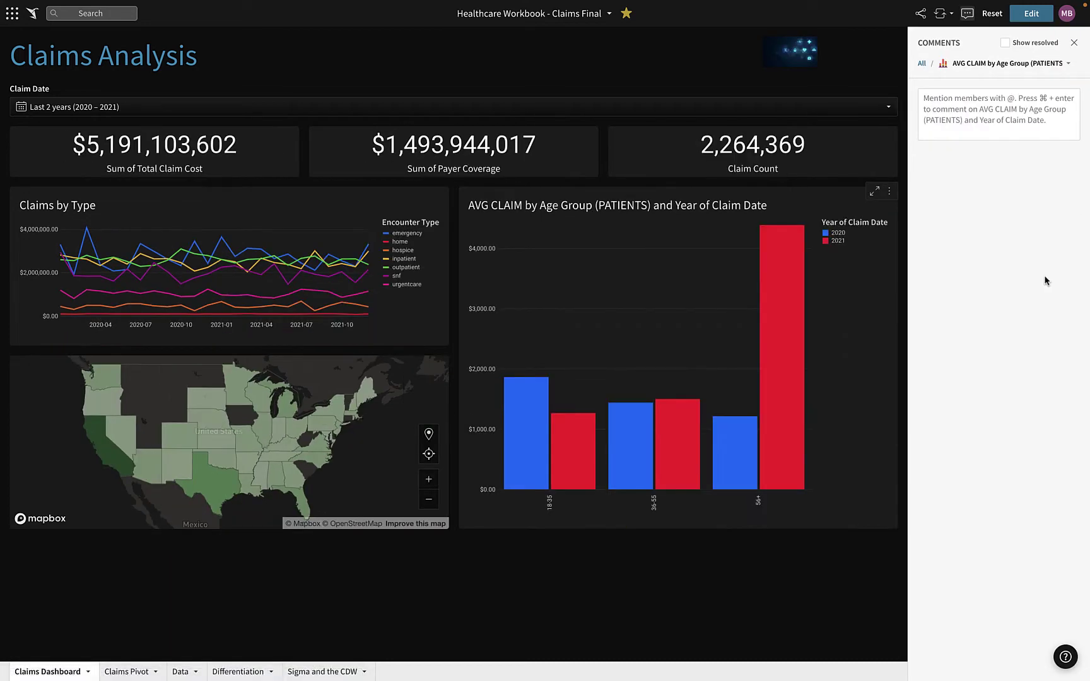
{"action": "left_click", "coordinate": [953, 111]}
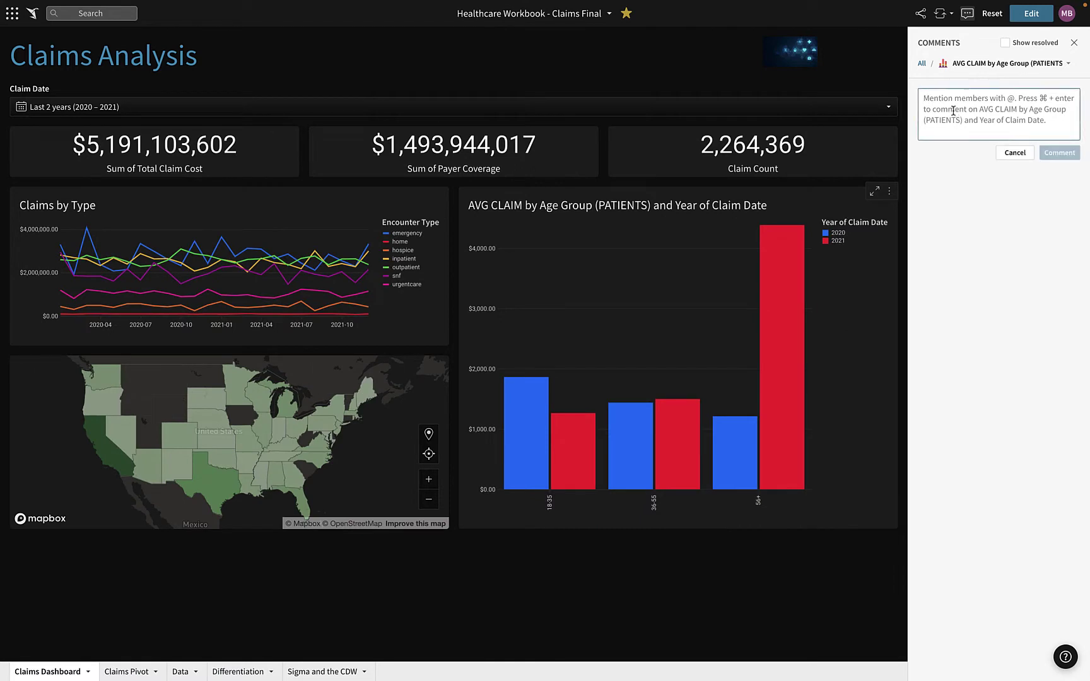
{"action": "type", "text": "@m"}
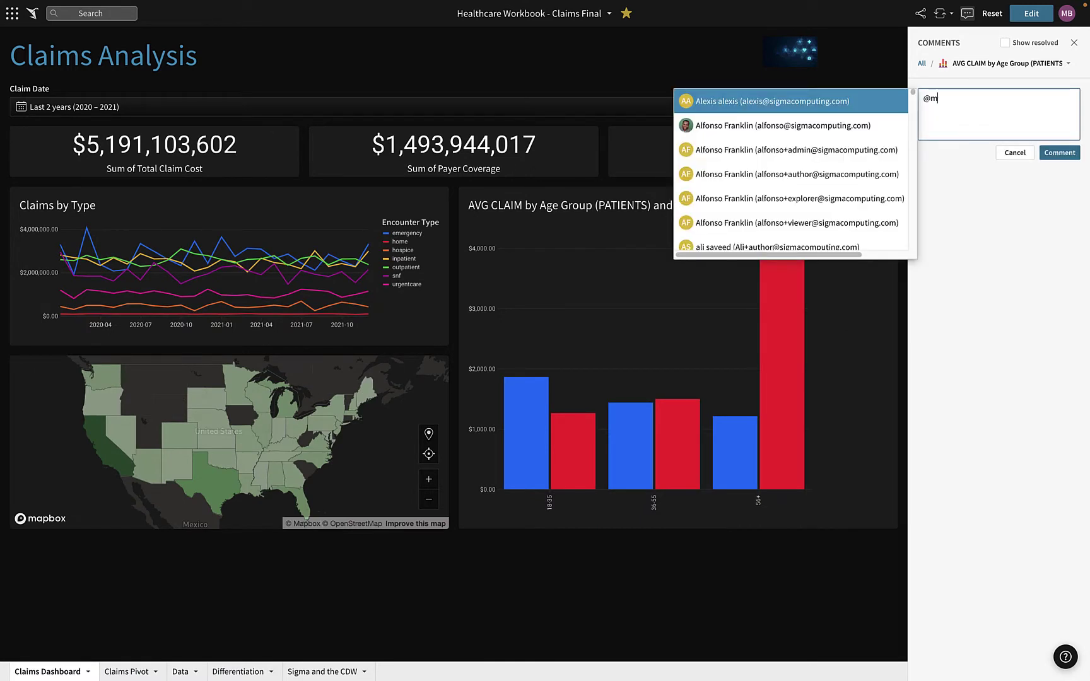
{"action": "type", "text": "iche"}
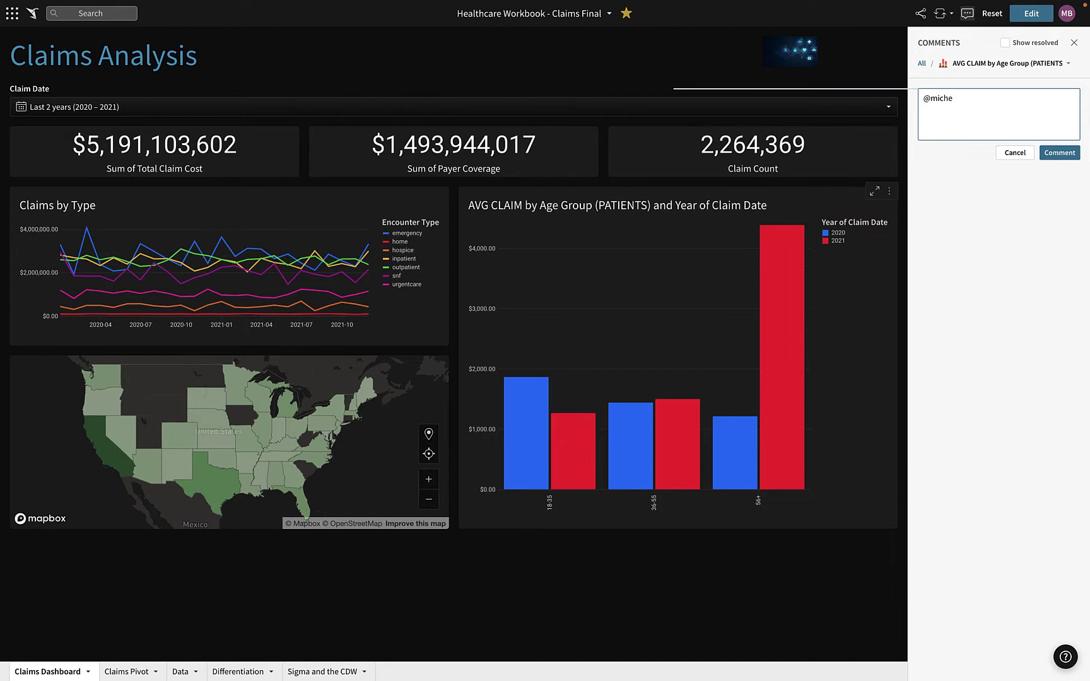
{"action": "key", "text": "BackSpace"}
{"action": "key", "text": "BackSpace"}
{"action": "key", "text": "BackSpace"}
{"action": "key", "text": "BackSpace"}
{"action": "key", "text": "BackSpace"}
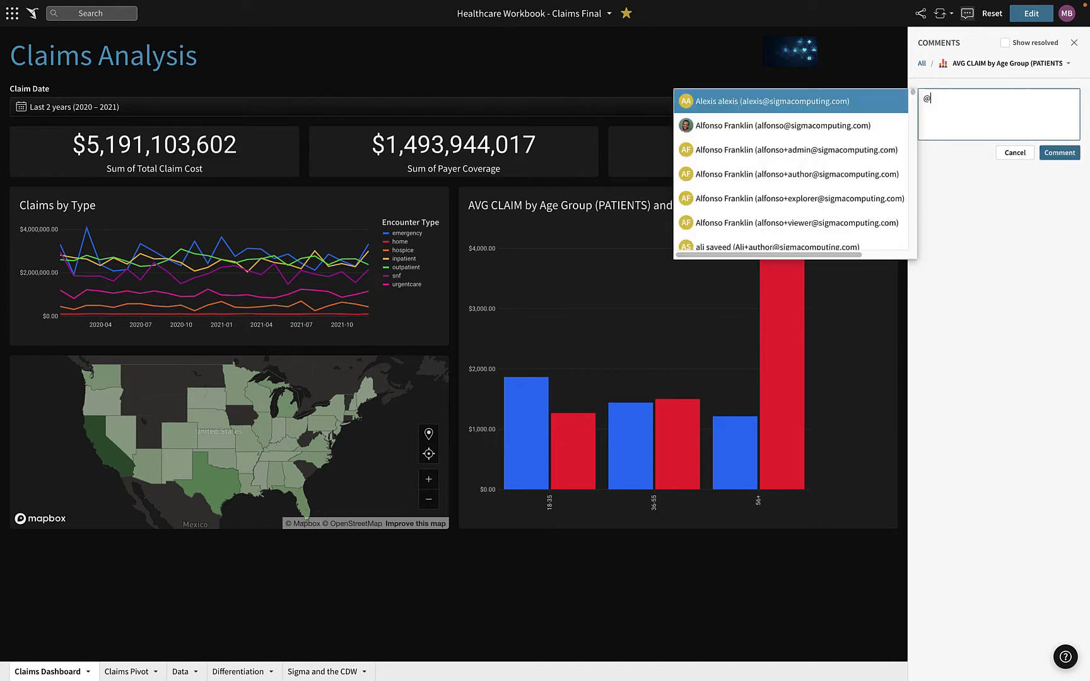
{"action": "type", "text": "bu"}
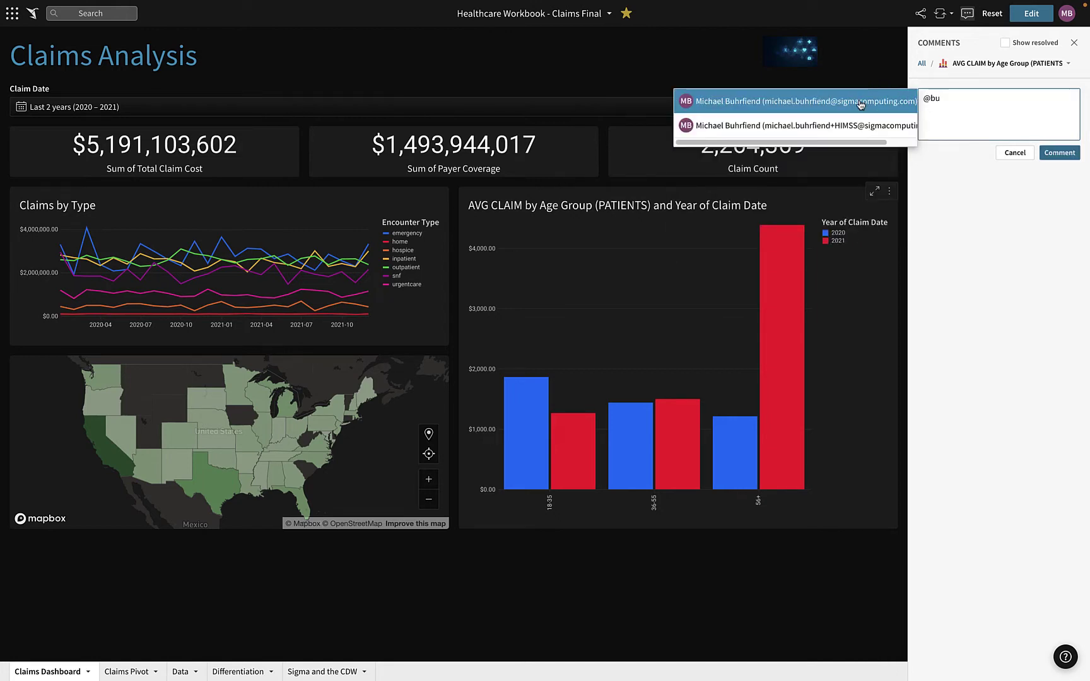
{"action": "key", "text": "Return"}
{"action": "left_click", "coordinate": [951, 111]}
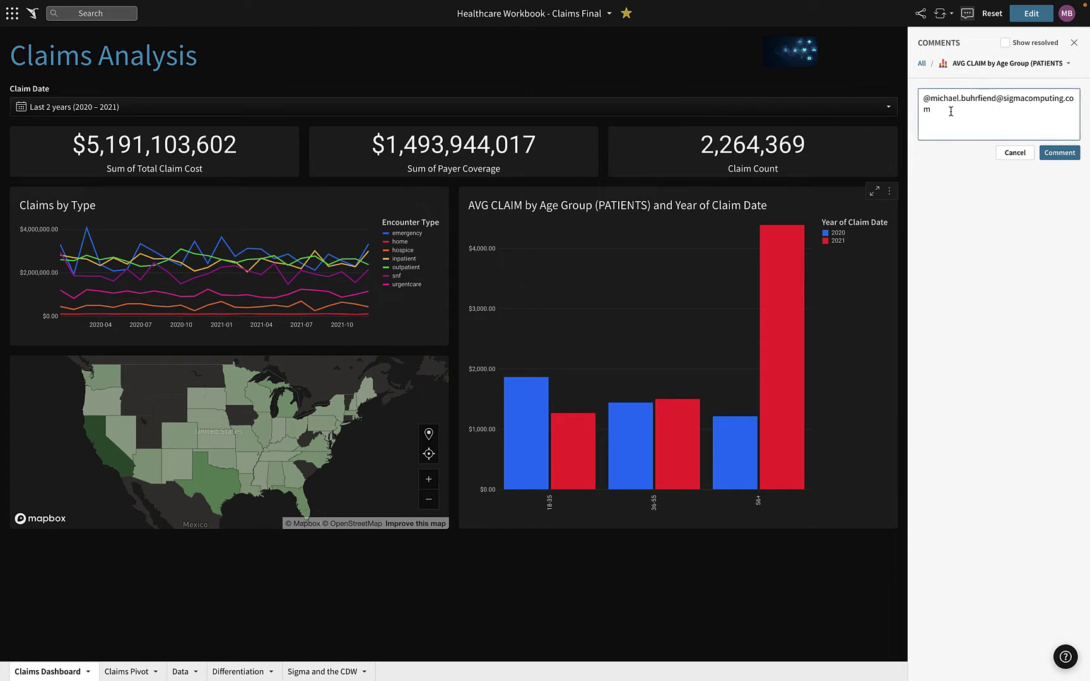
{"action": "type", "text": "Can you dig into the increase in average claims for our 56+ members in Nevada?"}
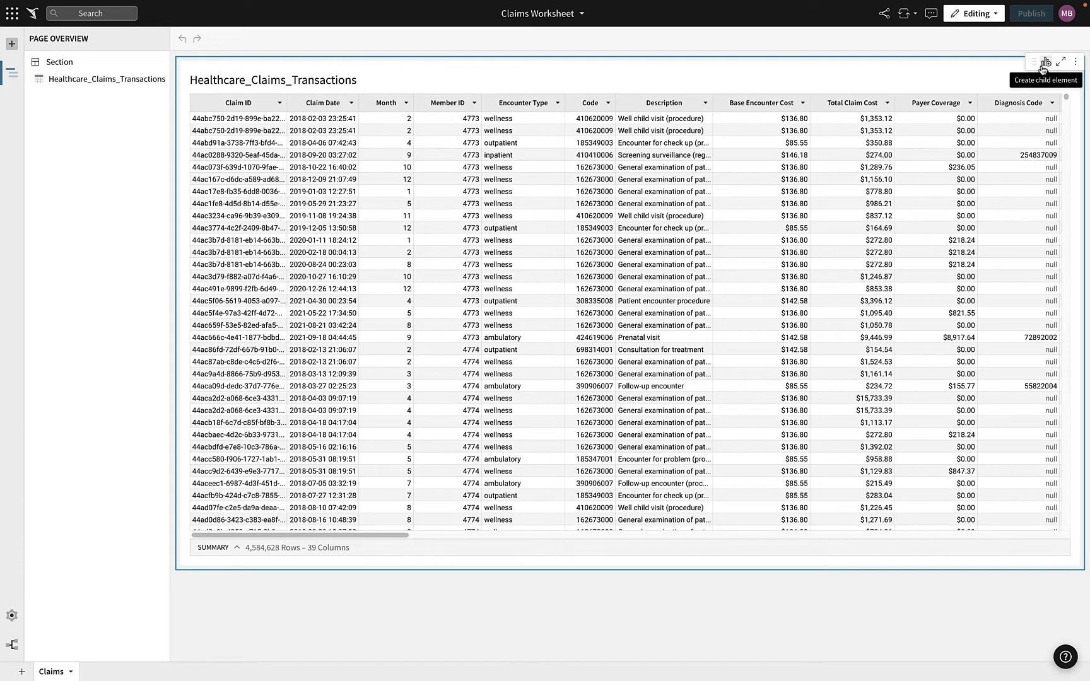
Step: Create a child pivot table from the transactions table with Member Region (PATIENTS) rows
{"action": "left_click", "coordinate": [1046, 62]}
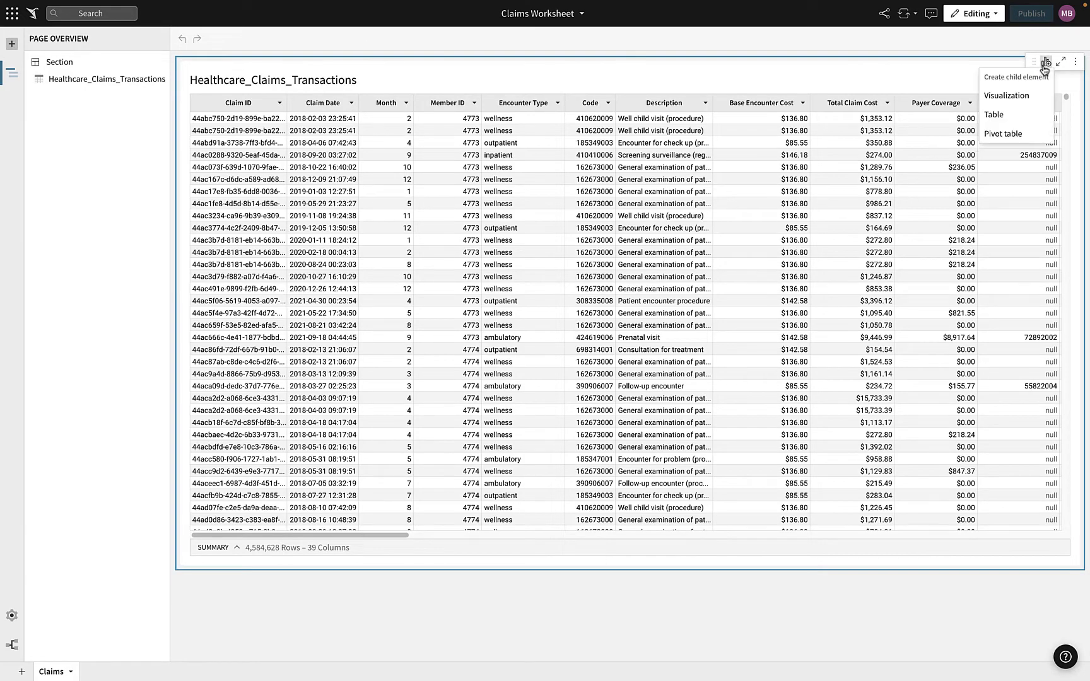
{"action": "left_click", "coordinate": [1017, 134]}
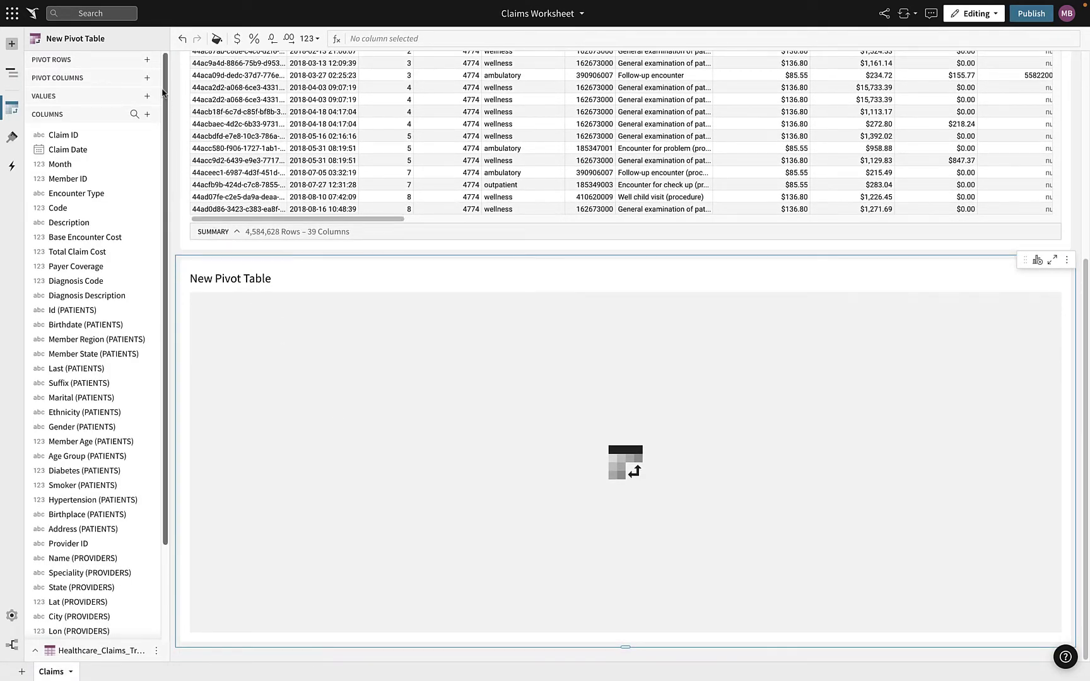
{"action": "left_click", "coordinate": [146, 62]}
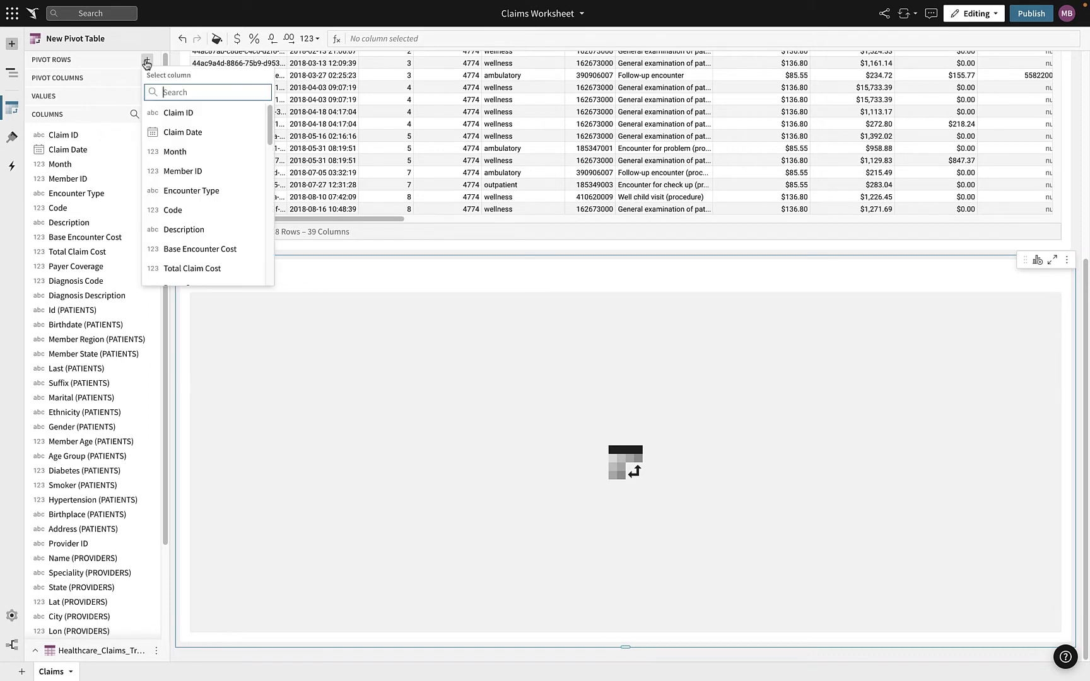
{"action": "type", "text": "ri"}
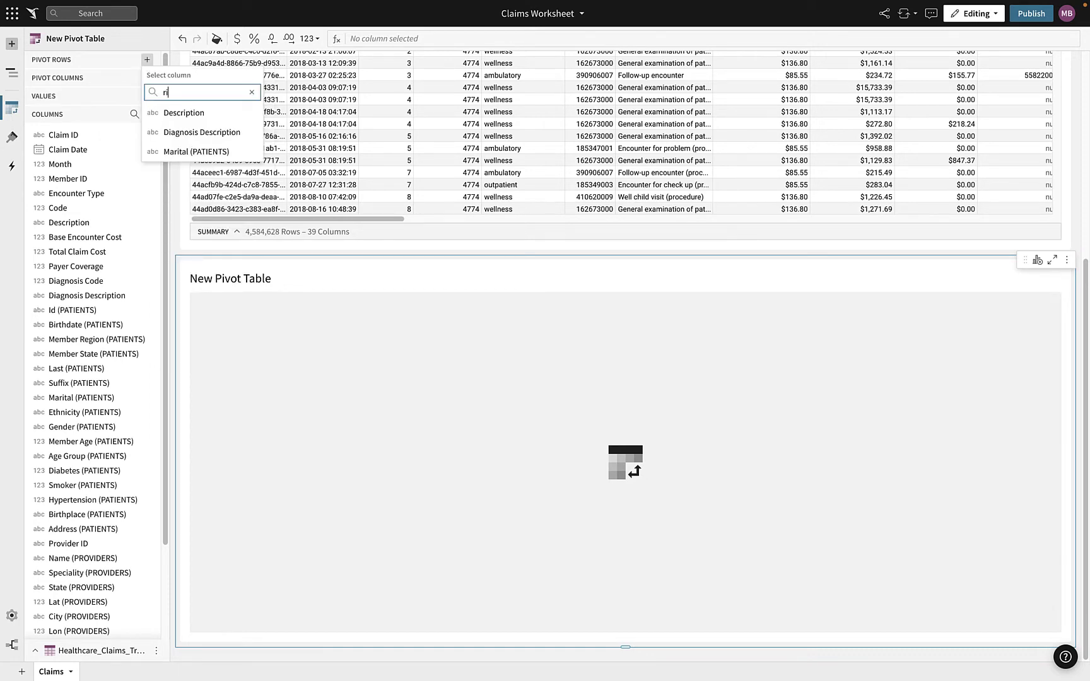
{"action": "key", "text": "BackSpace"}
{"action": "type", "text": "e"}
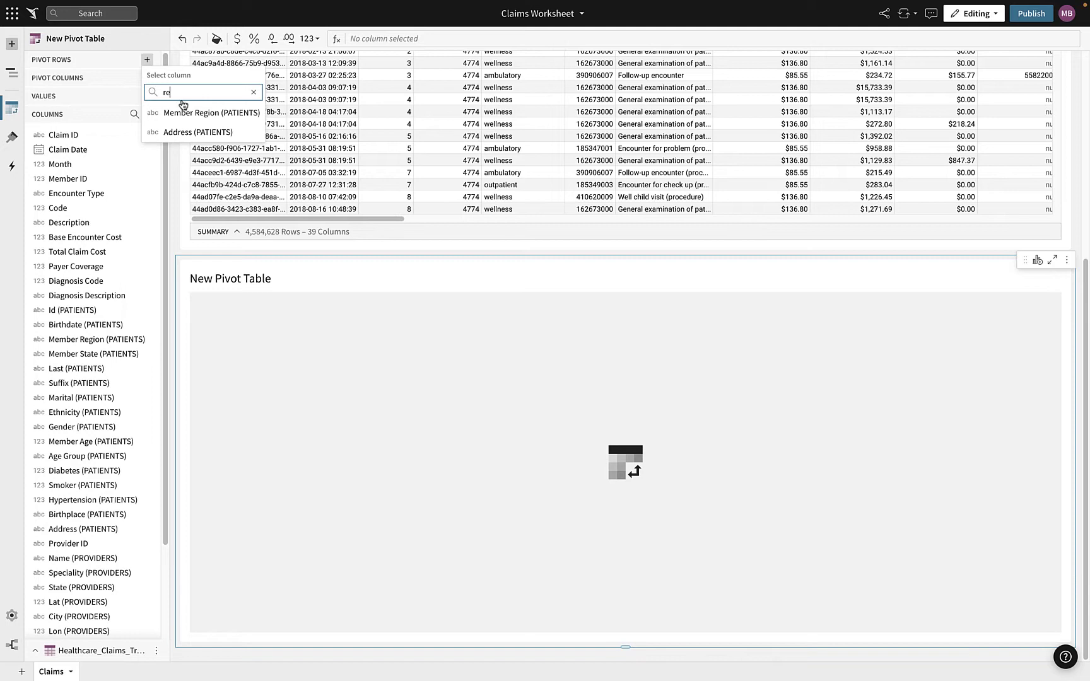
{"action": "left_click", "coordinate": [186, 113]}
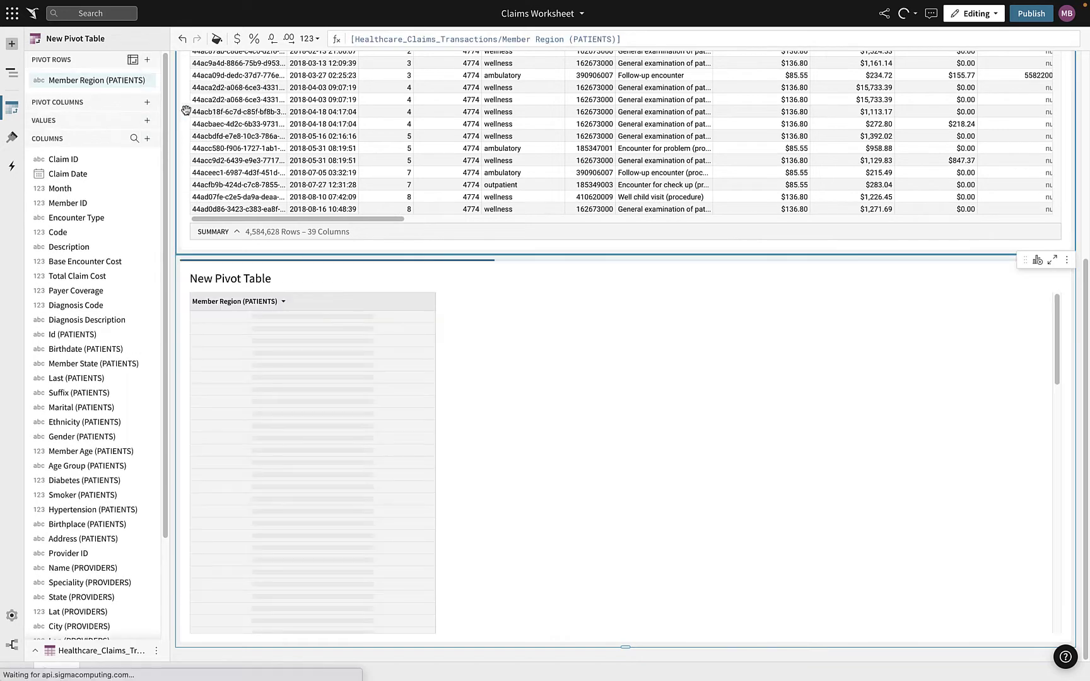
Step: Add Claim Date as pivot columns and Sum of Payer Coverage as the pivot value
{"action": "left_click", "coordinate": [147, 102]}
{"action": "left_click", "coordinate": [173, 177]}
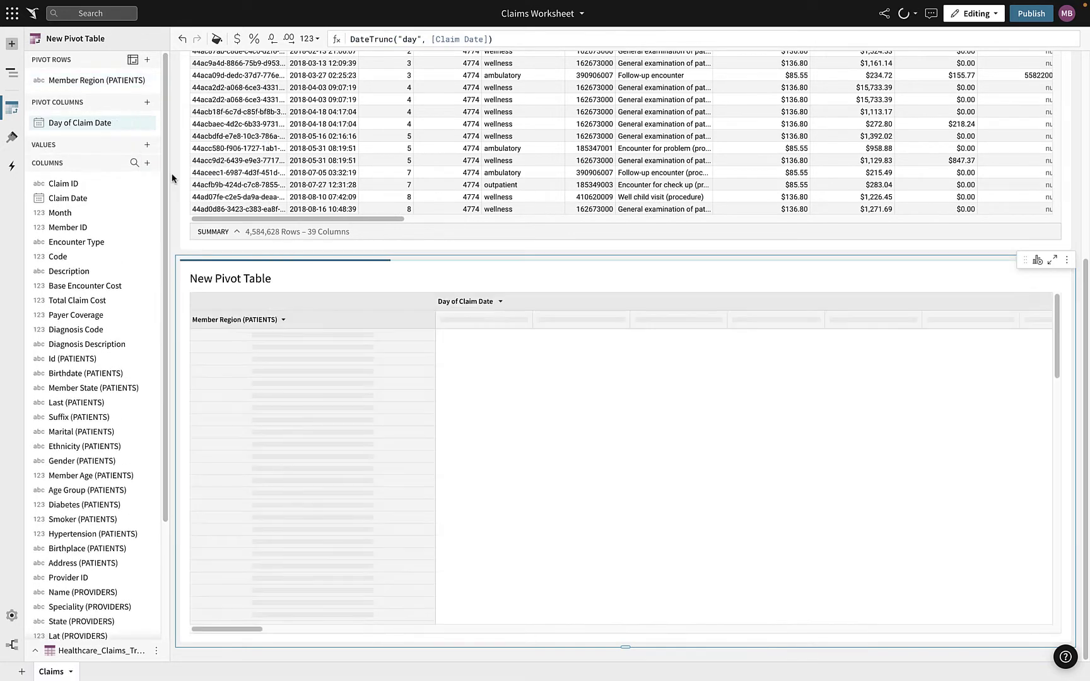
{"action": "left_click", "coordinate": [147, 145]}
{"action": "type", "text": "p"}
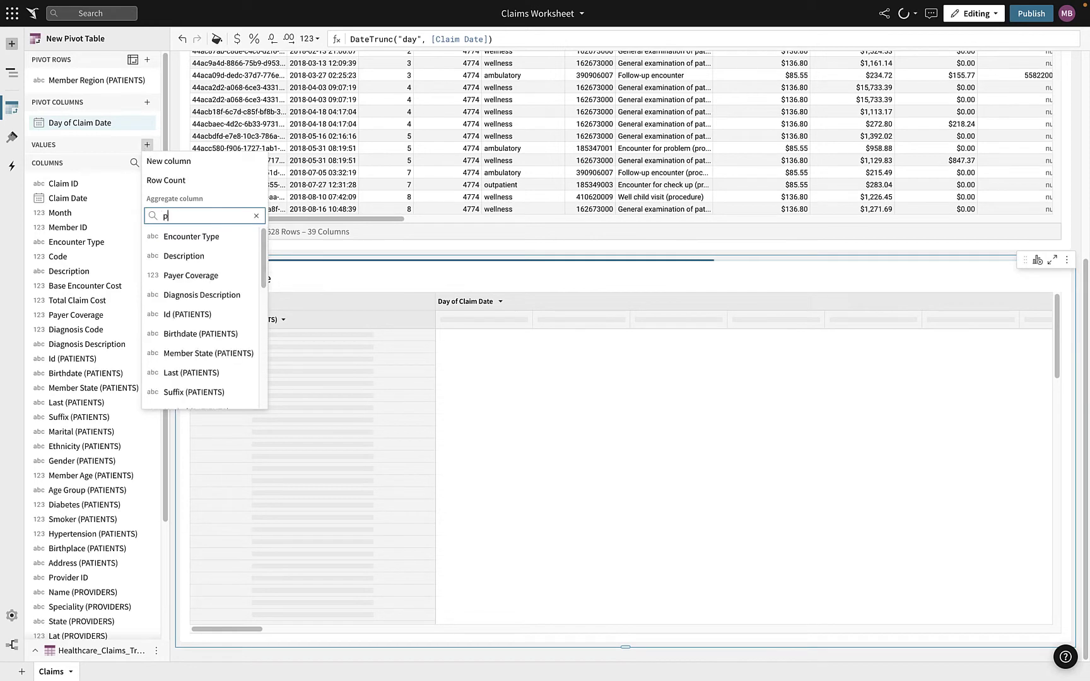
{"action": "type", "text": "ay"}
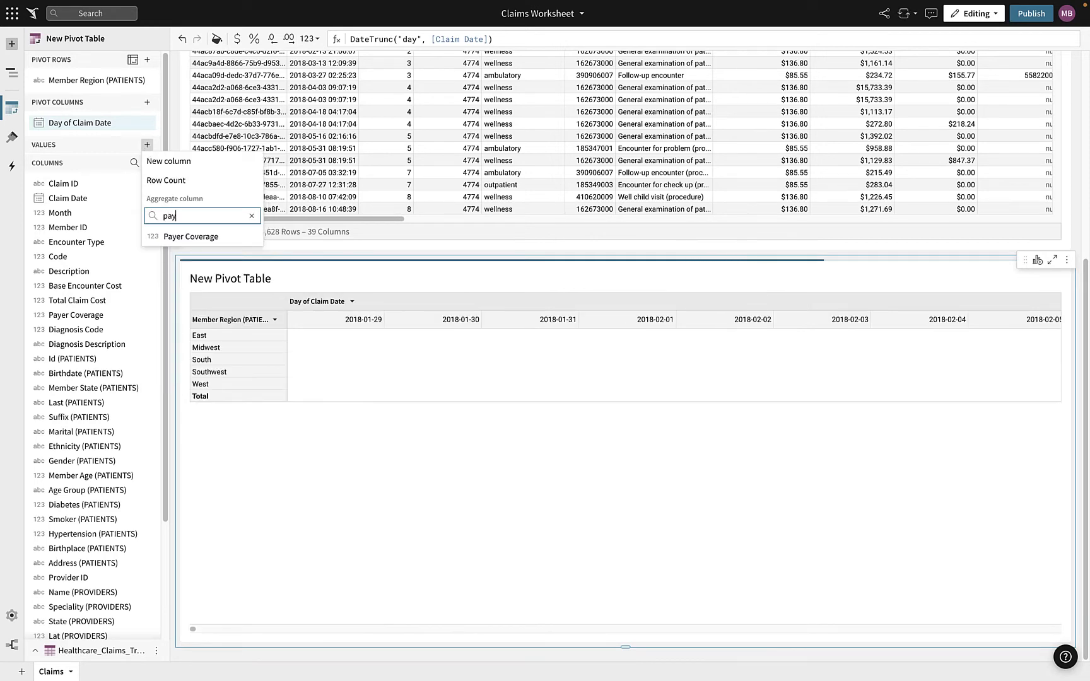
{"action": "left_click", "coordinate": [209, 243]}
{"action": "left_click", "coordinate": [147, 146]}
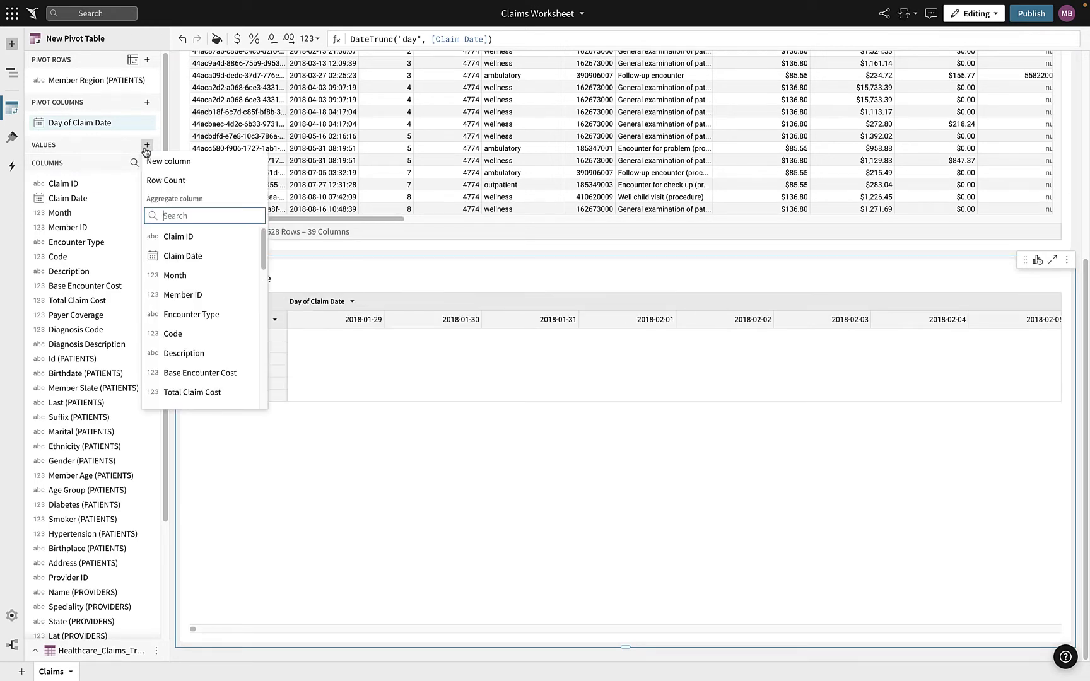
{"action": "type", "text": "pay"}
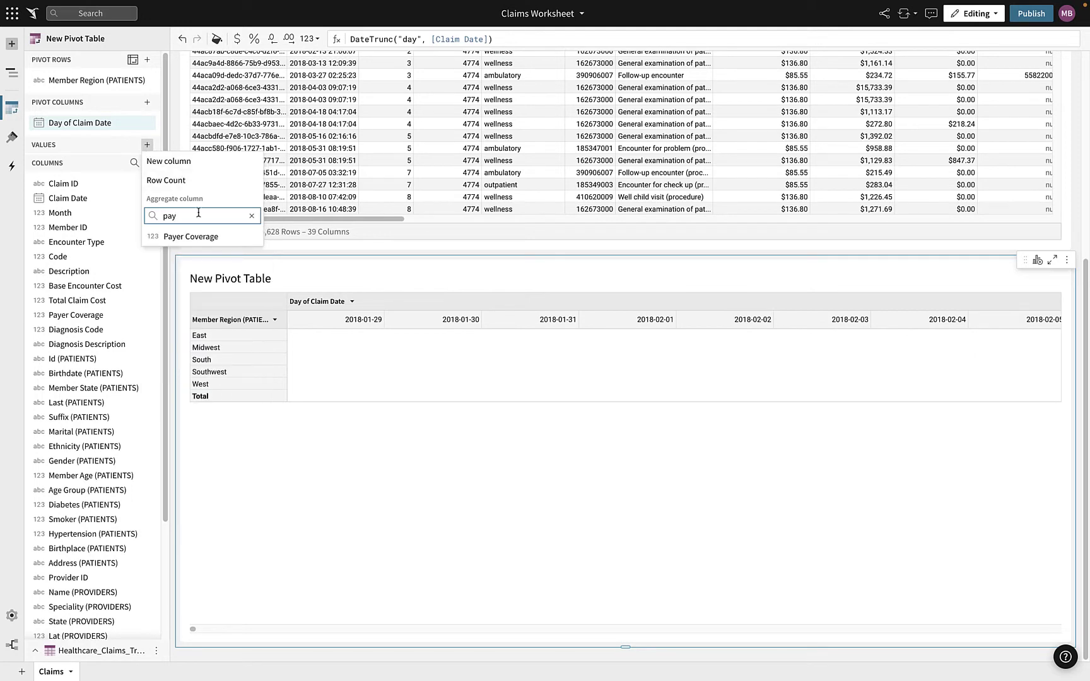
{"action": "left_click", "coordinate": [201, 237]}
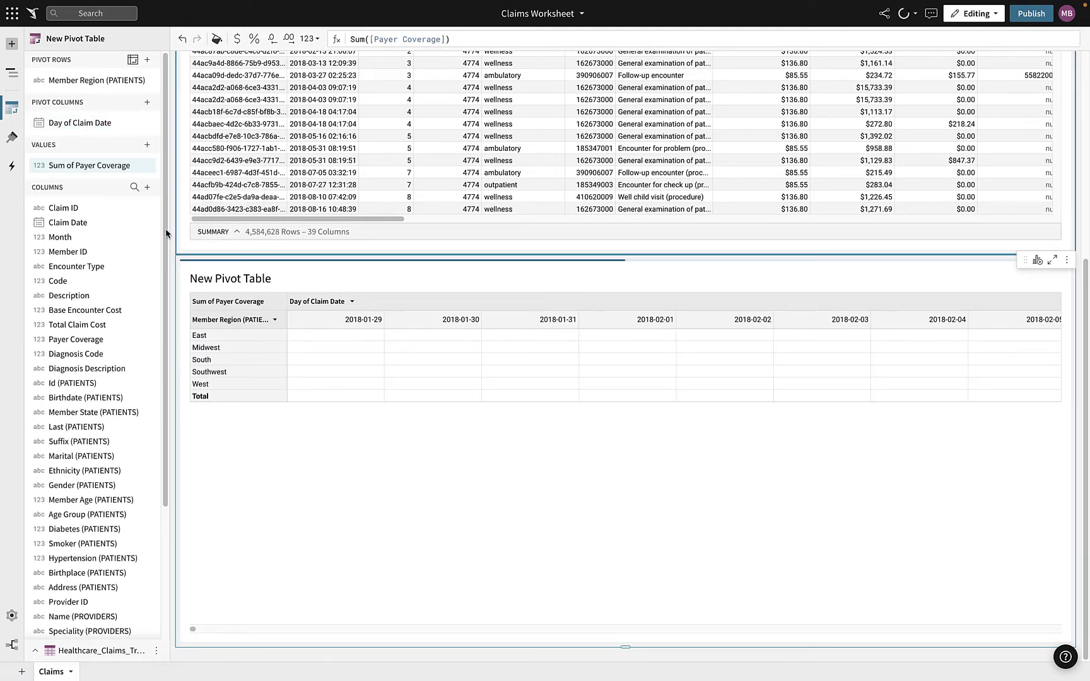
Step: Group the pivot's Claim Date columns by year
{"action": "left_click", "coordinate": [147, 123]}
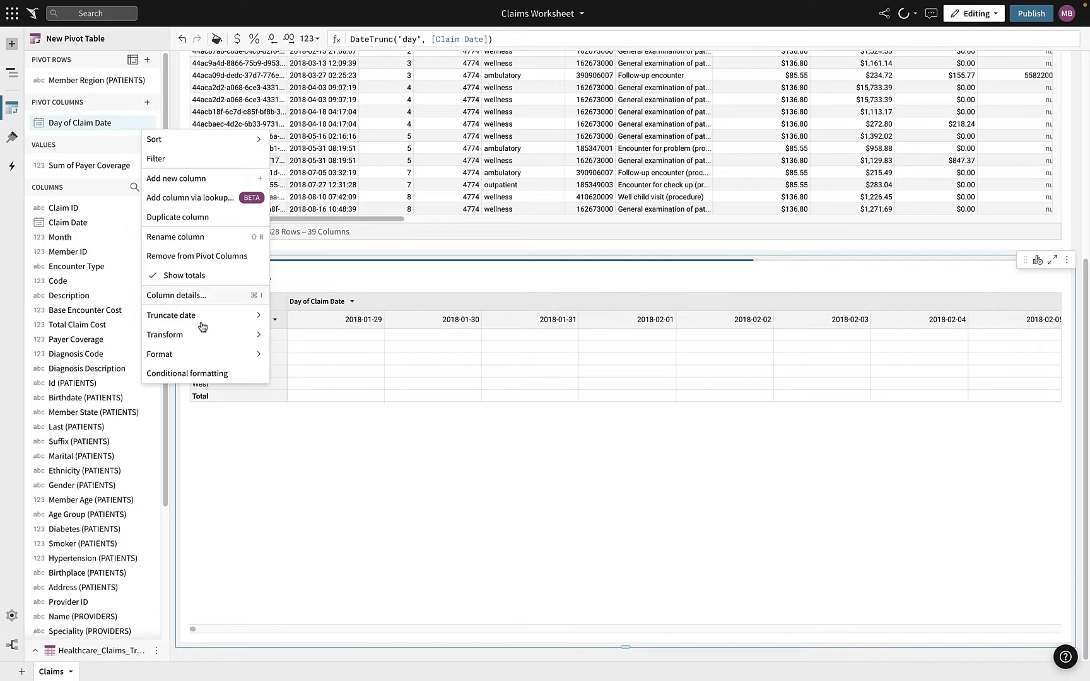
{"action": "mouse_move", "coordinate": [204, 334]}
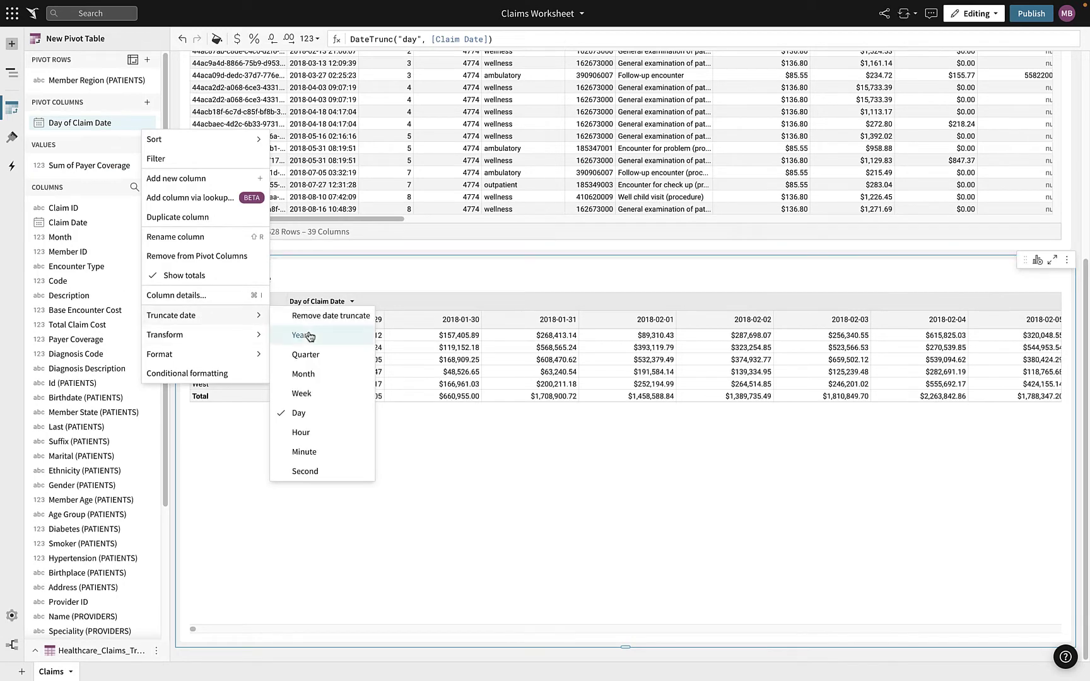
{"action": "left_click", "coordinate": [308, 333]}
Step: Filter Year of Claim Date to on or after 2 years ago, leaving only 2020 and 2021
{"action": "left_click", "coordinate": [147, 123]}
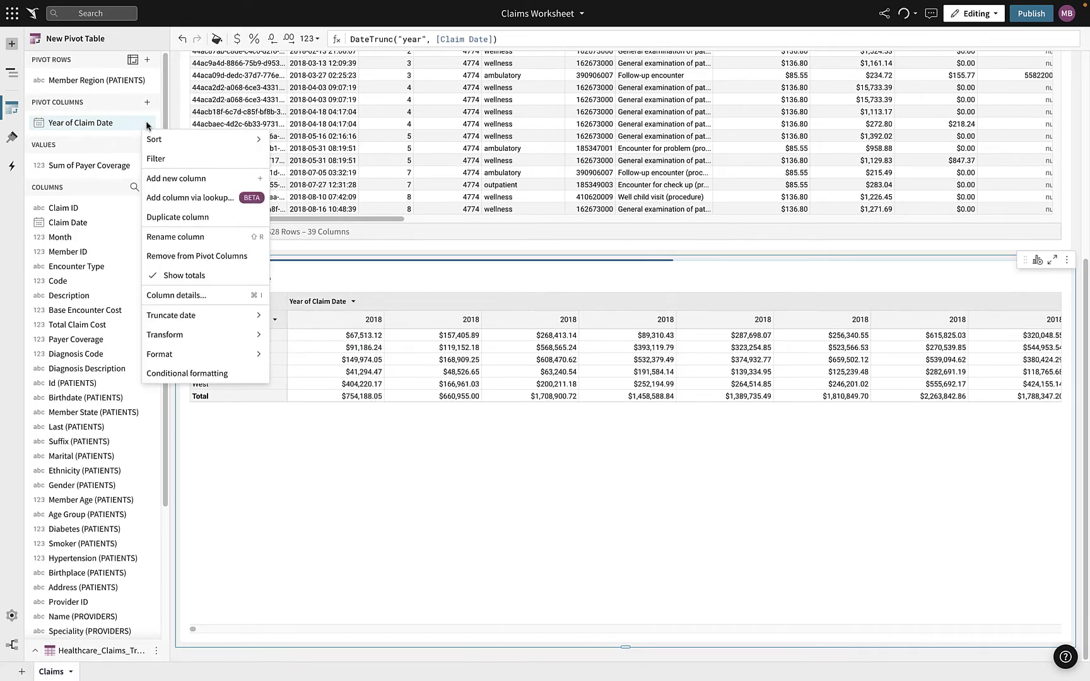
{"action": "left_click", "coordinate": [156, 160]}
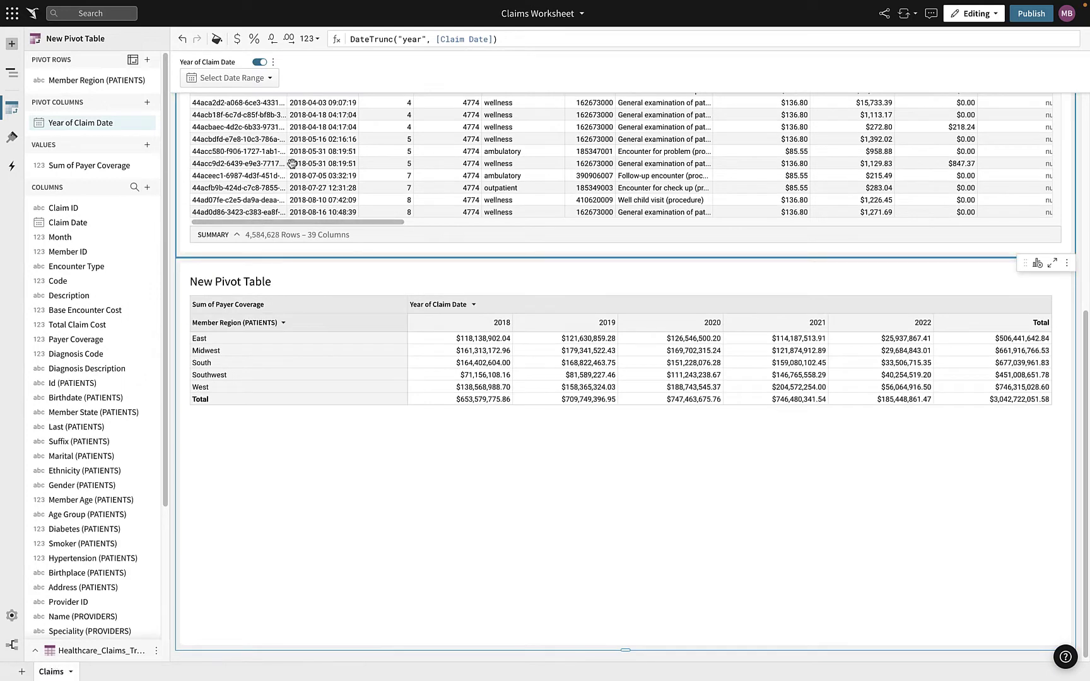
{"action": "left_click", "coordinate": [270, 79]}
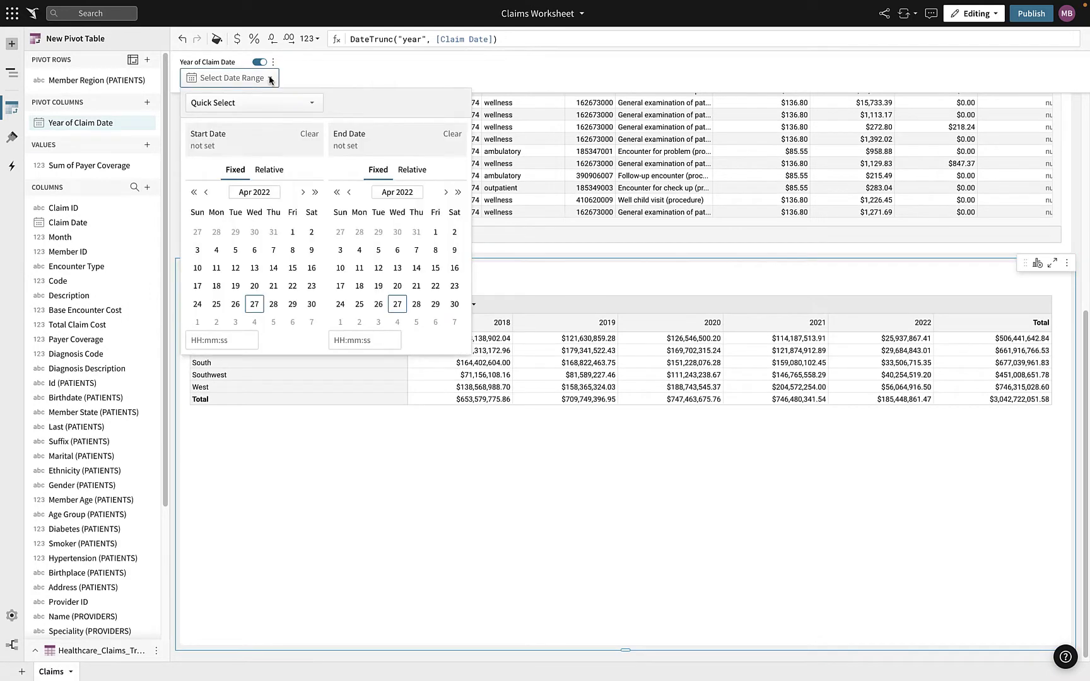
{"action": "left_click", "coordinate": [271, 170]}
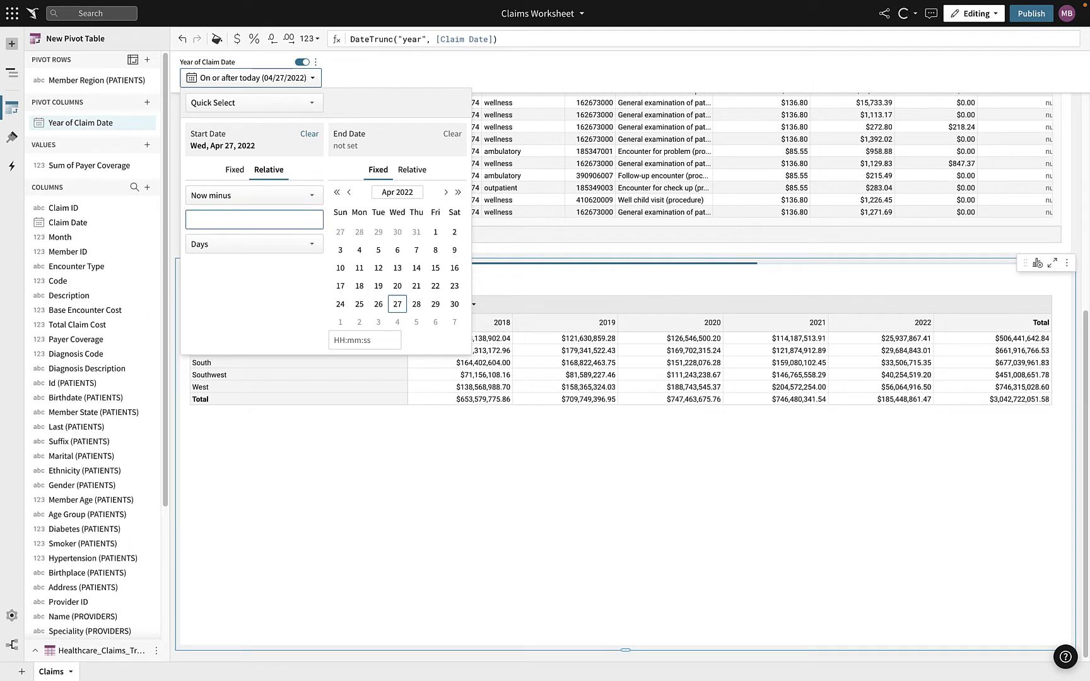
{"action": "type", "text": "2"}
{"action": "left_click", "coordinate": [315, 247]}
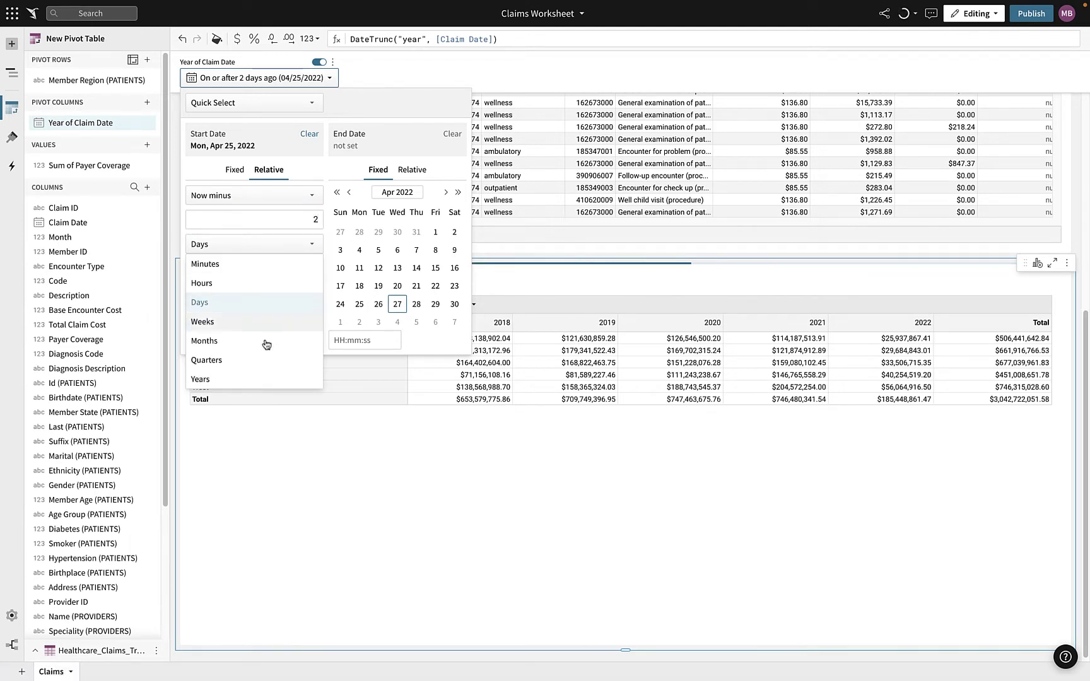
{"action": "left_click", "coordinate": [247, 377]}
{"action": "left_click", "coordinate": [313, 439]}
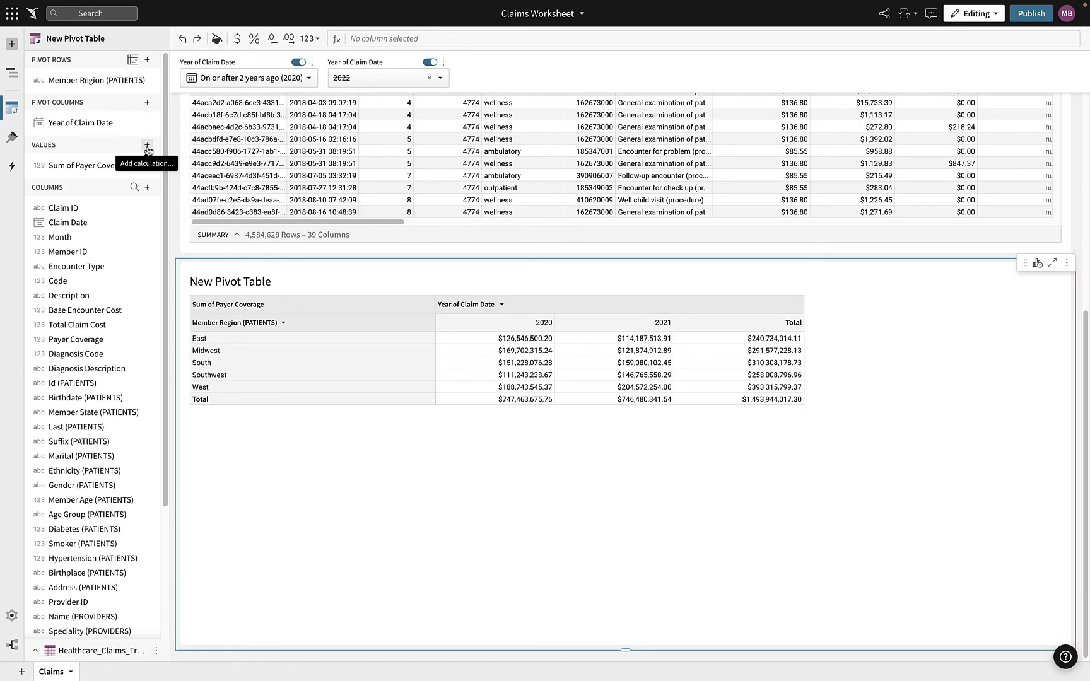
Step: Add a pivot value 'Avg Claim' defined as [Sum of Payer Coverage] / CountDistinct([Claim ID])
{"action": "left_click", "coordinate": [148, 148]}
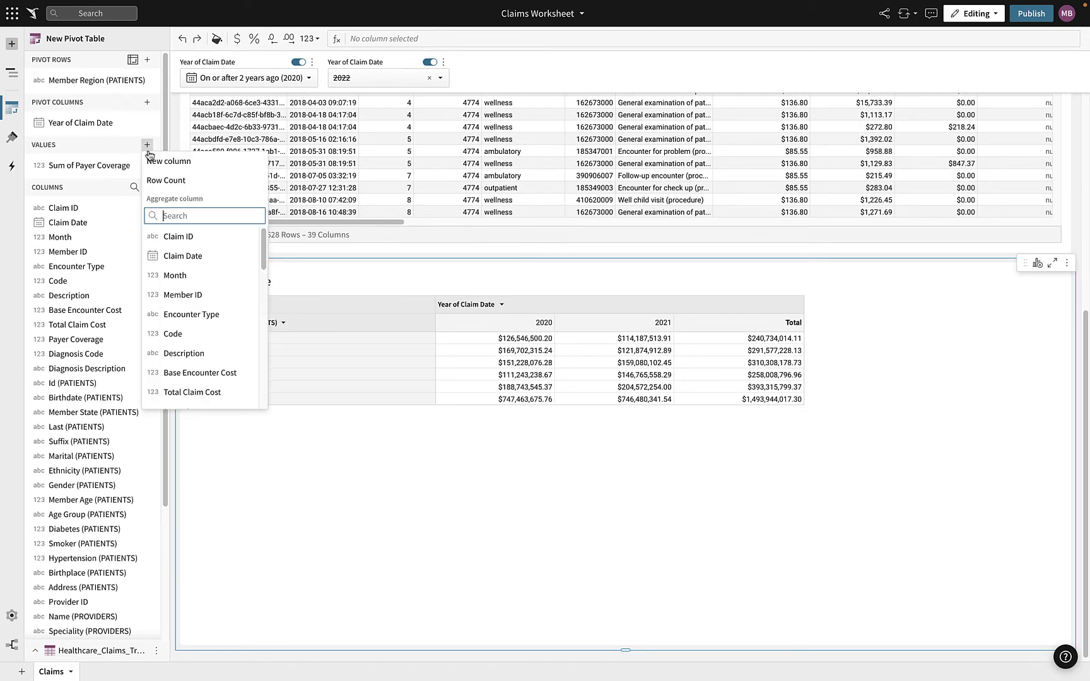
{"action": "left_click", "coordinate": [154, 165]}
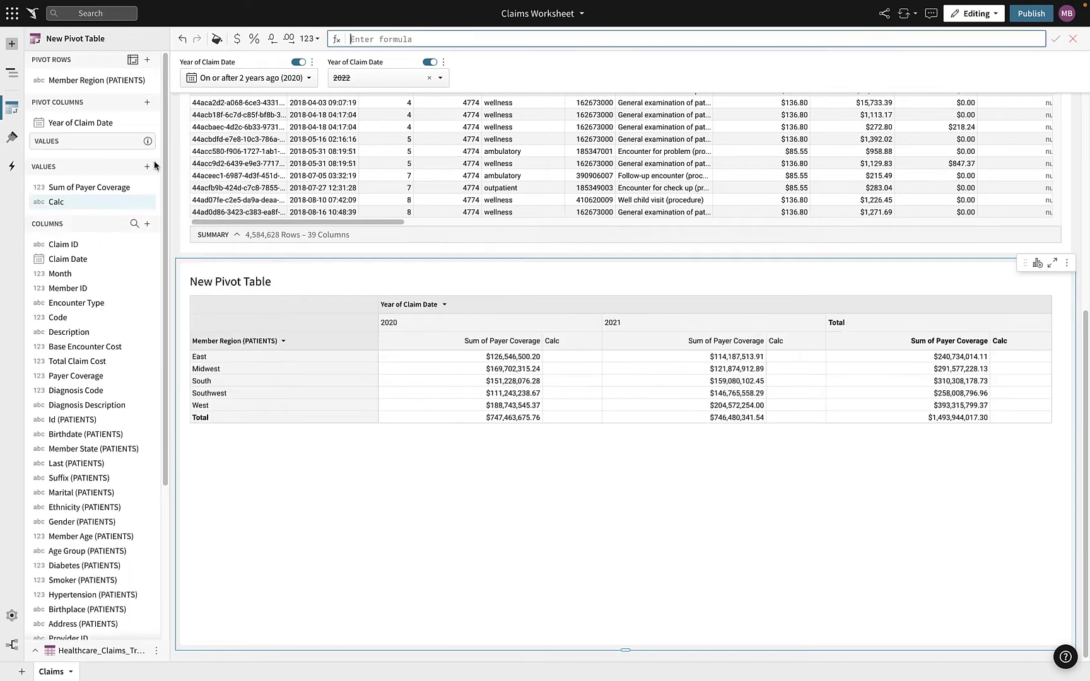
{"action": "left_click", "coordinate": [101, 188]}
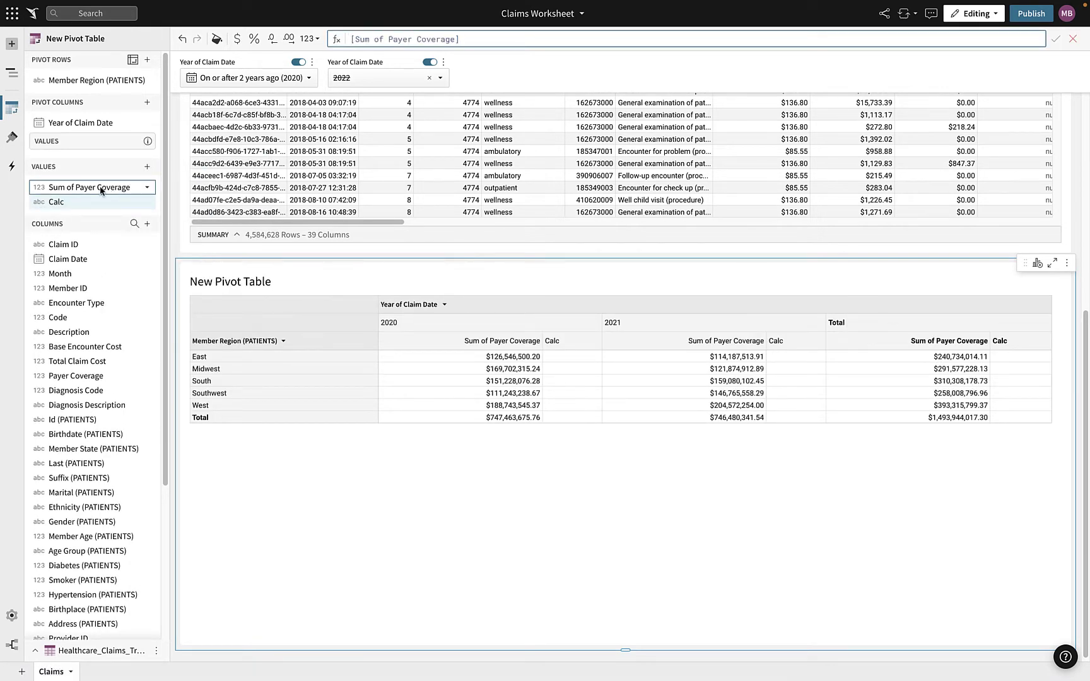
{"action": "type", "text": "/"}
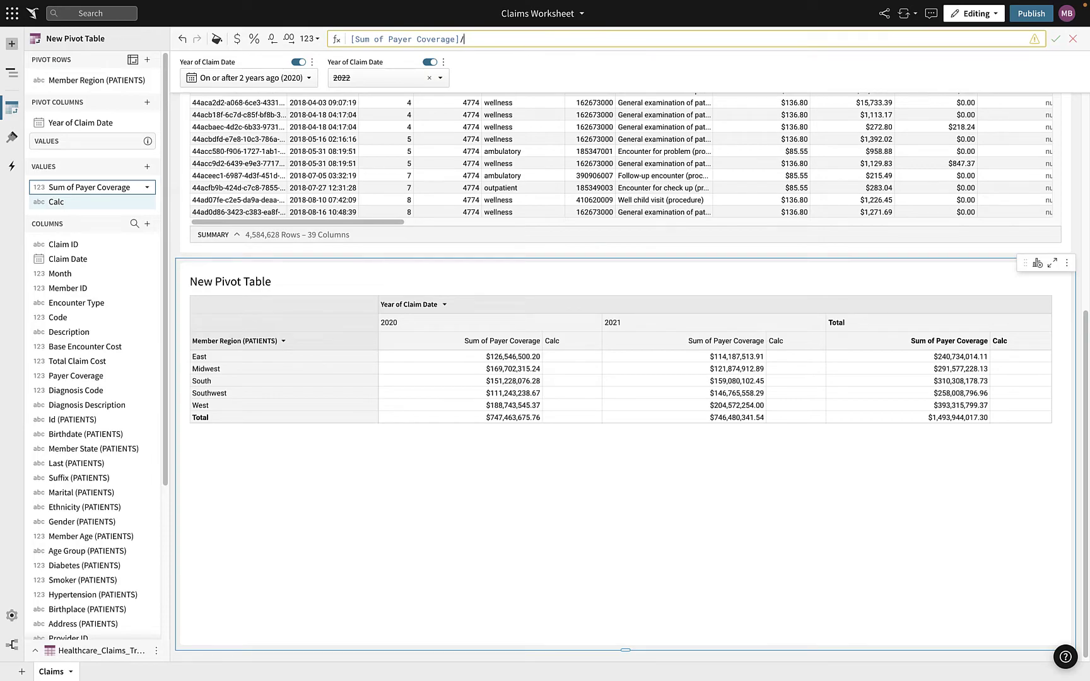
{"action": "type", "text": "countdi"}
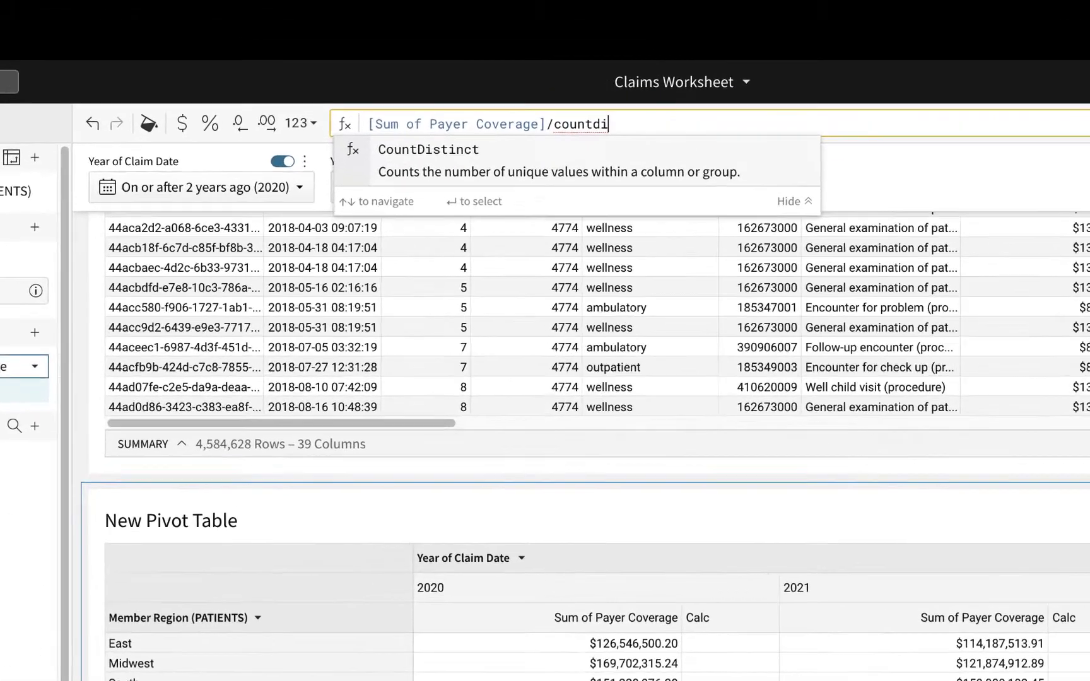
{"action": "key", "text": "Return"}
{"action": "type", "text": "[a"}
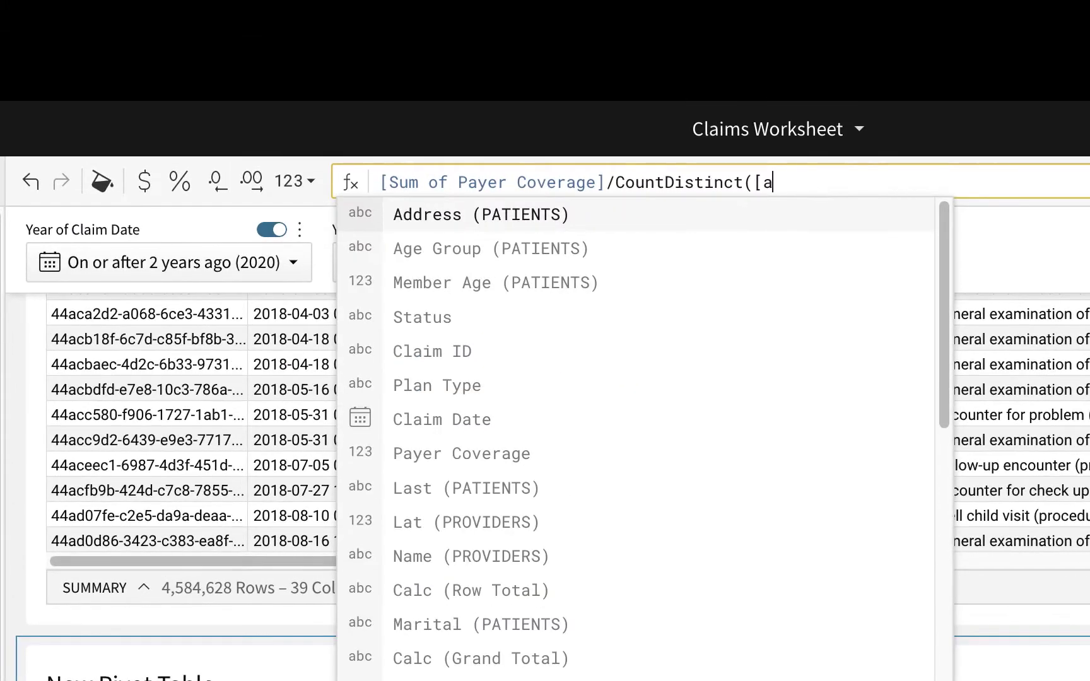
{"action": "key", "text": "BackSpace"}
{"action": "type", "text": "cla"}
{"action": "key", "text": "Return"}
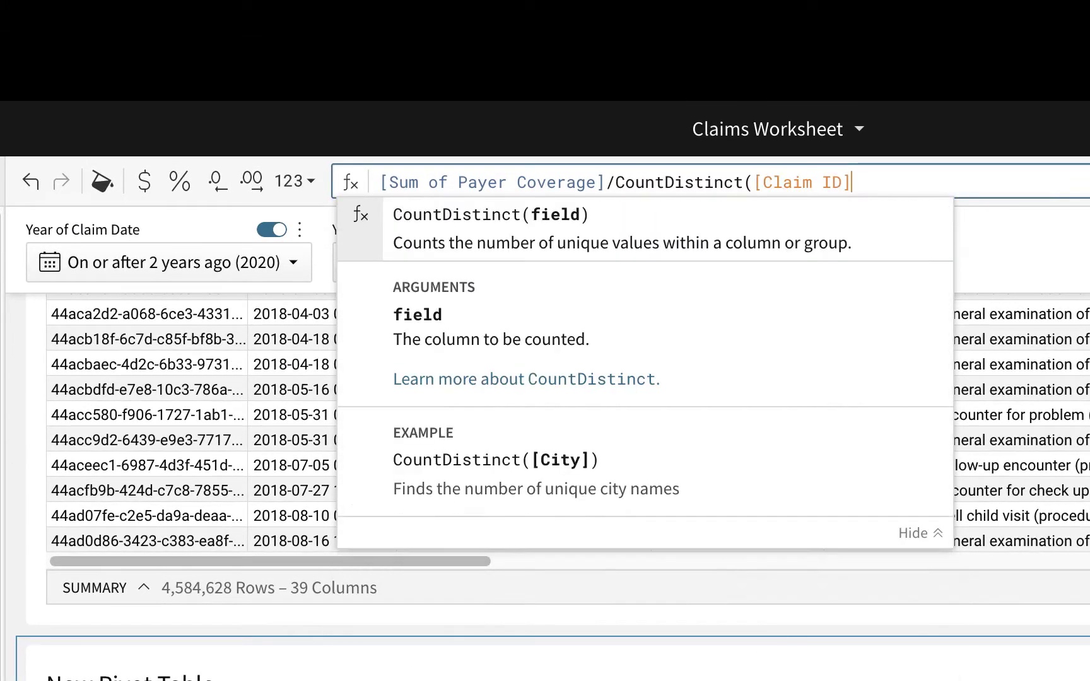
{"action": "type", "text": ")"}
{"action": "key", "text": "Return"}
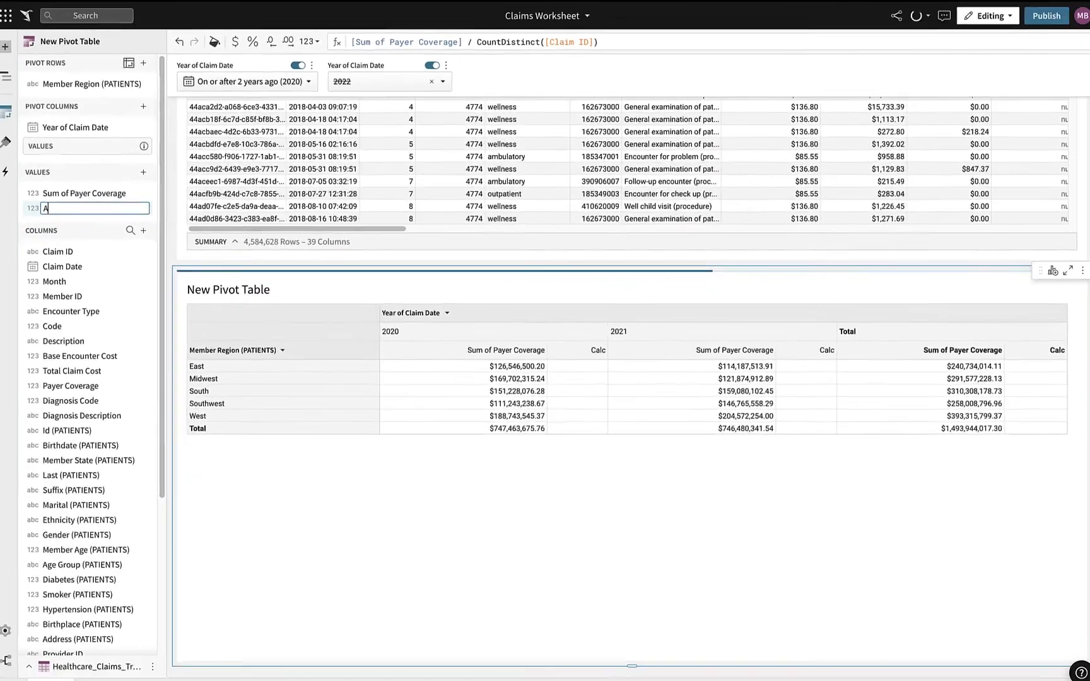
{"action": "type", "text": "Av"}
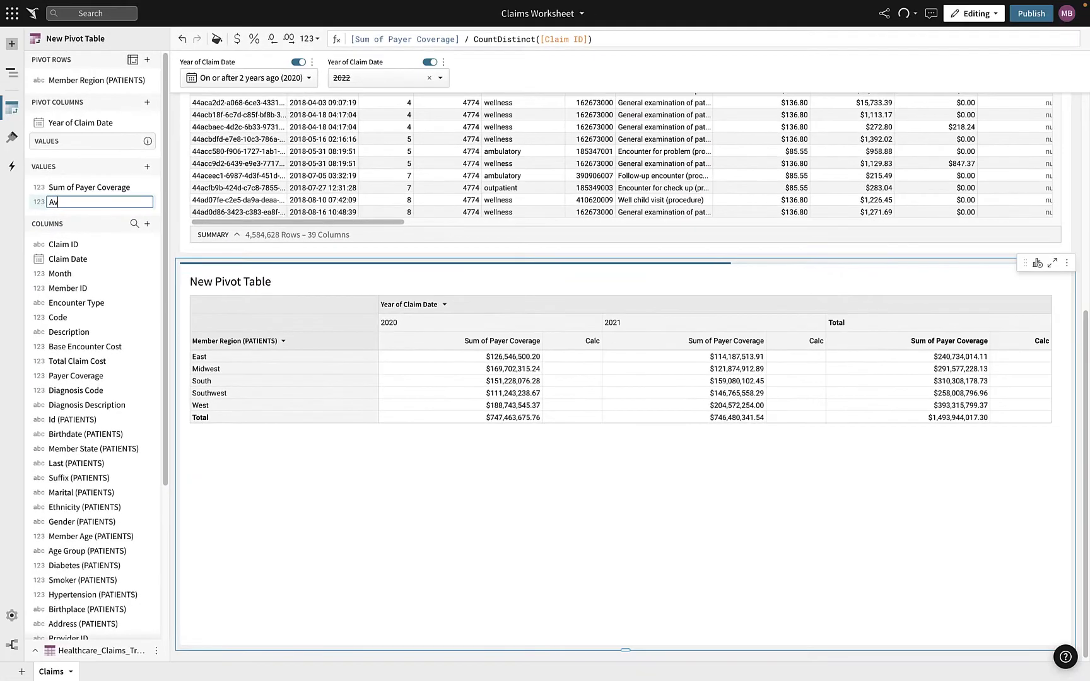
{"action": "type", "text": "g Claim"}
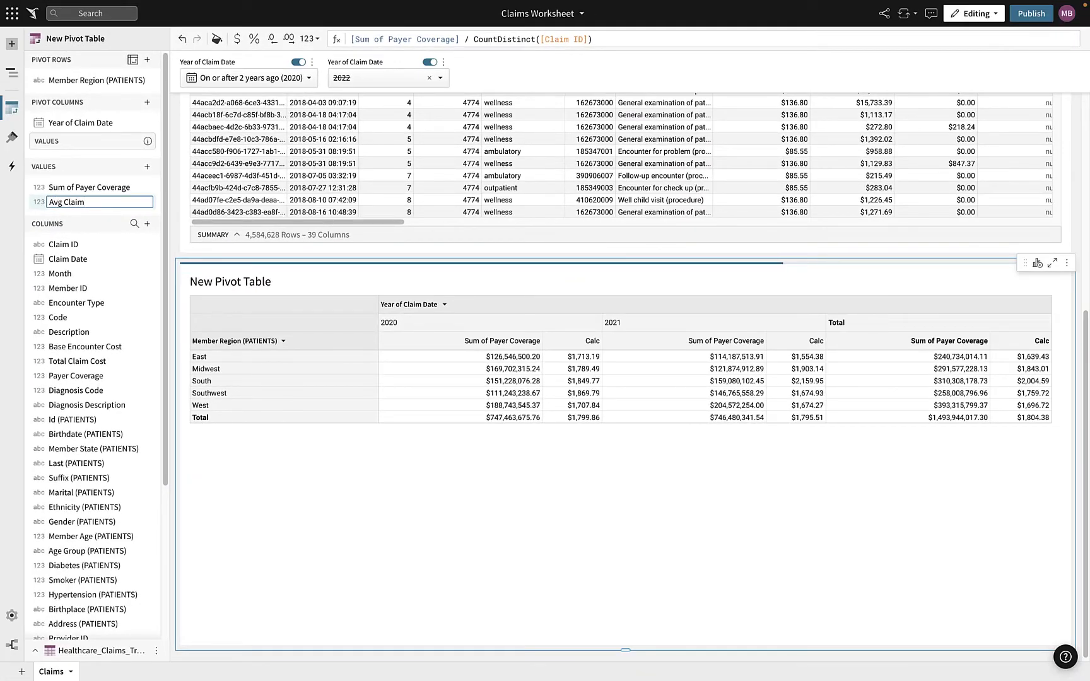
Step: Hide Sum of Payer Coverage from the pivot values
{"action": "left_click", "coordinate": [117, 186]}
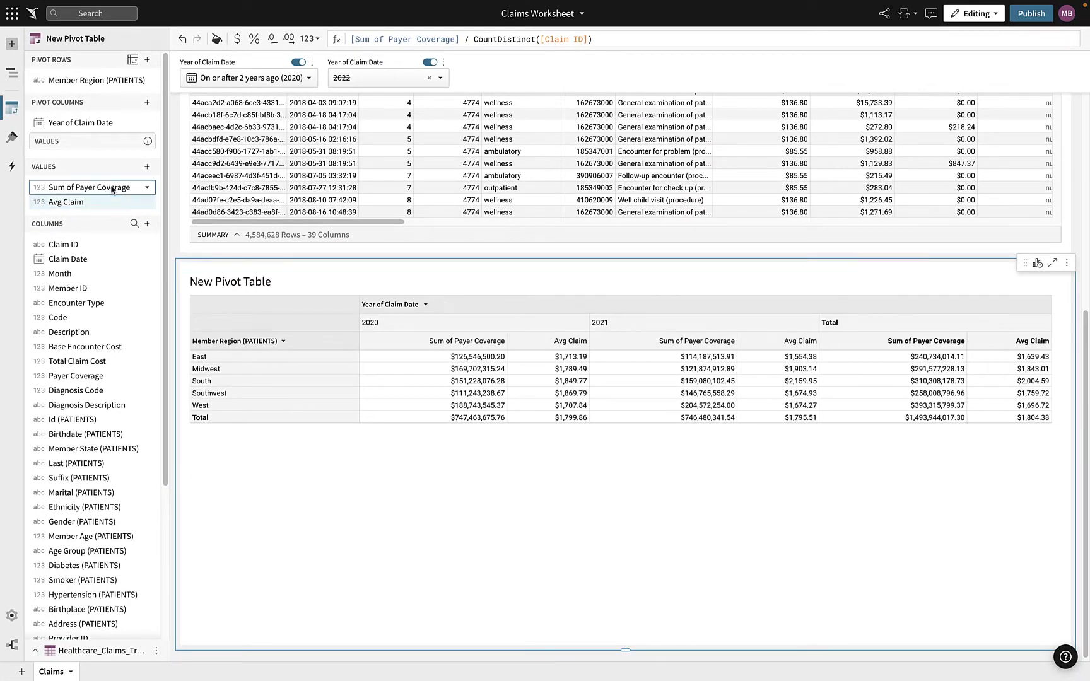
{"action": "left_click", "coordinate": [147, 189]}
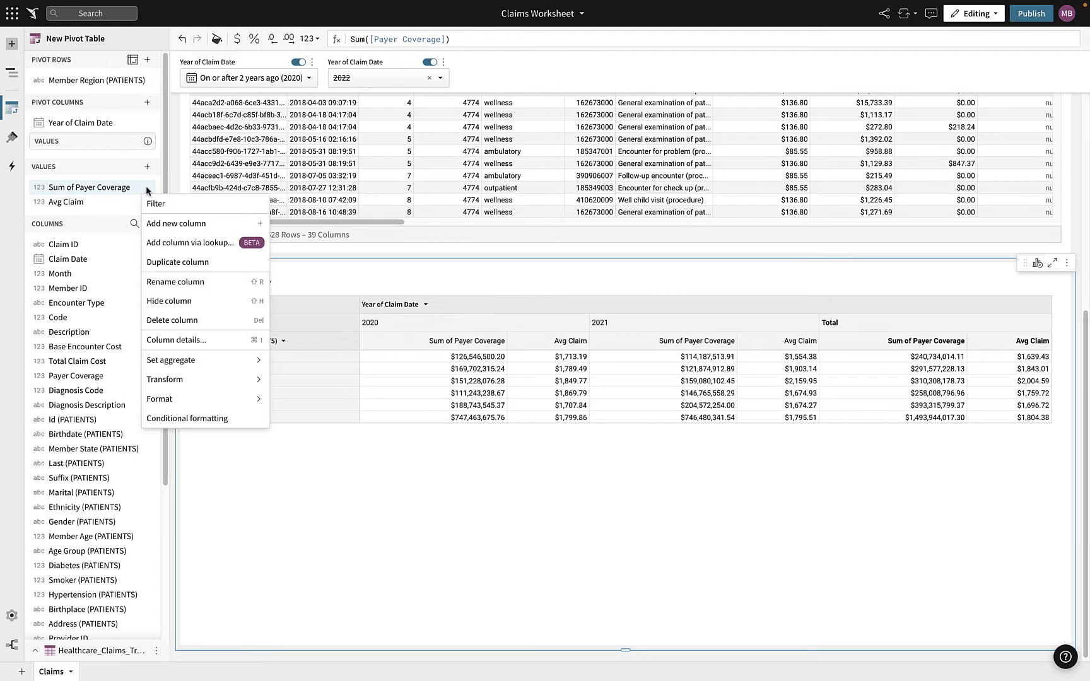
{"action": "left_click", "coordinate": [170, 302]}
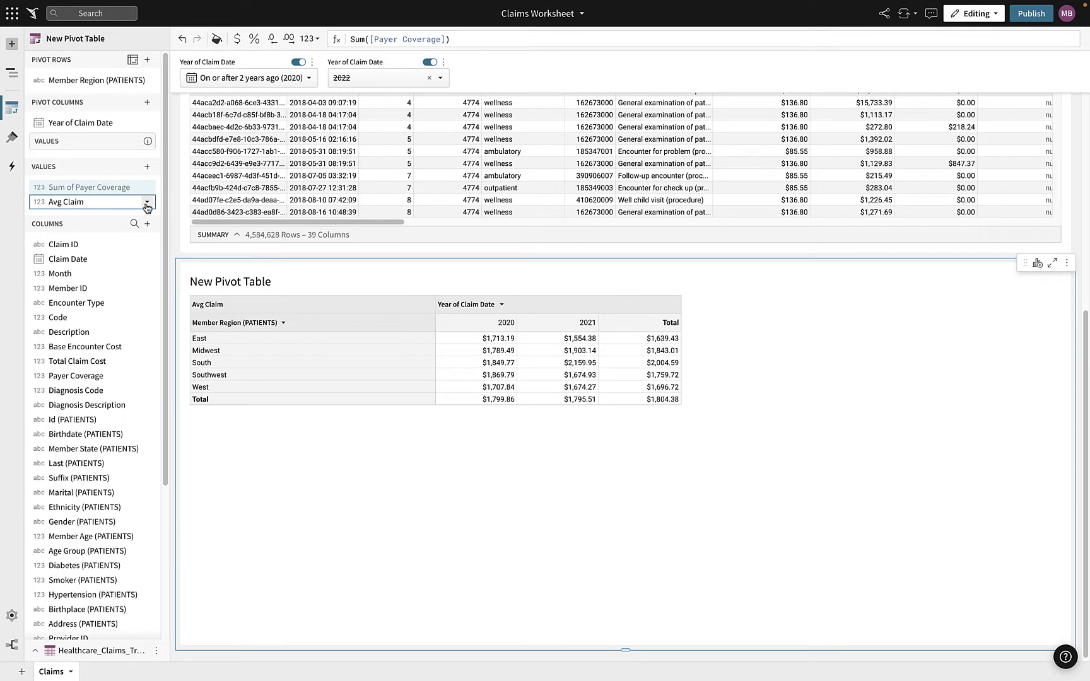
Step: Format the Avg Claim values with data bars
{"action": "left_click", "coordinate": [147, 203]}
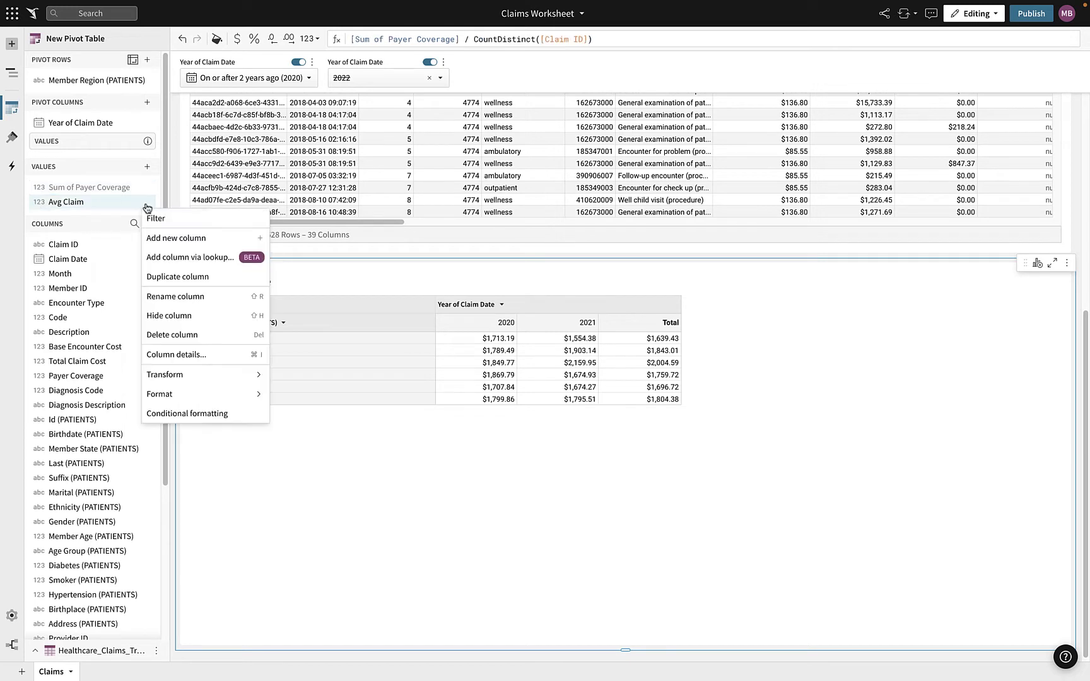
{"action": "left_click", "coordinate": [215, 414]}
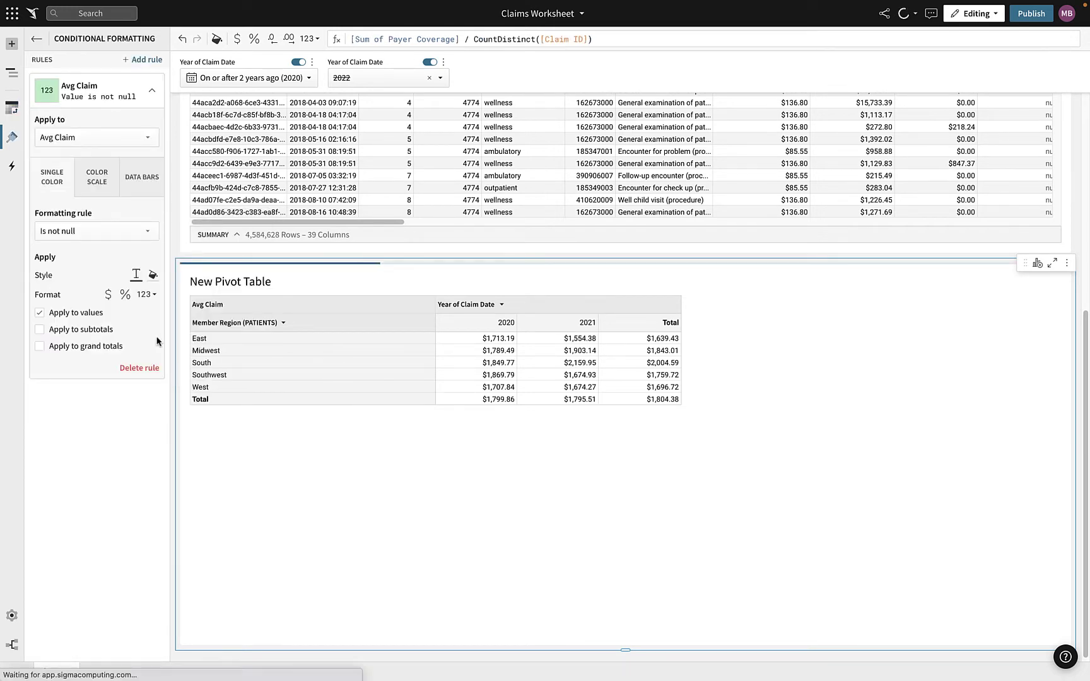
{"action": "left_click", "coordinate": [142, 176]}
Step: Nest Member State and then Age Group (PATIENTS) under Member Region in the pivot rows
{"action": "left_click", "coordinate": [397, 384]}
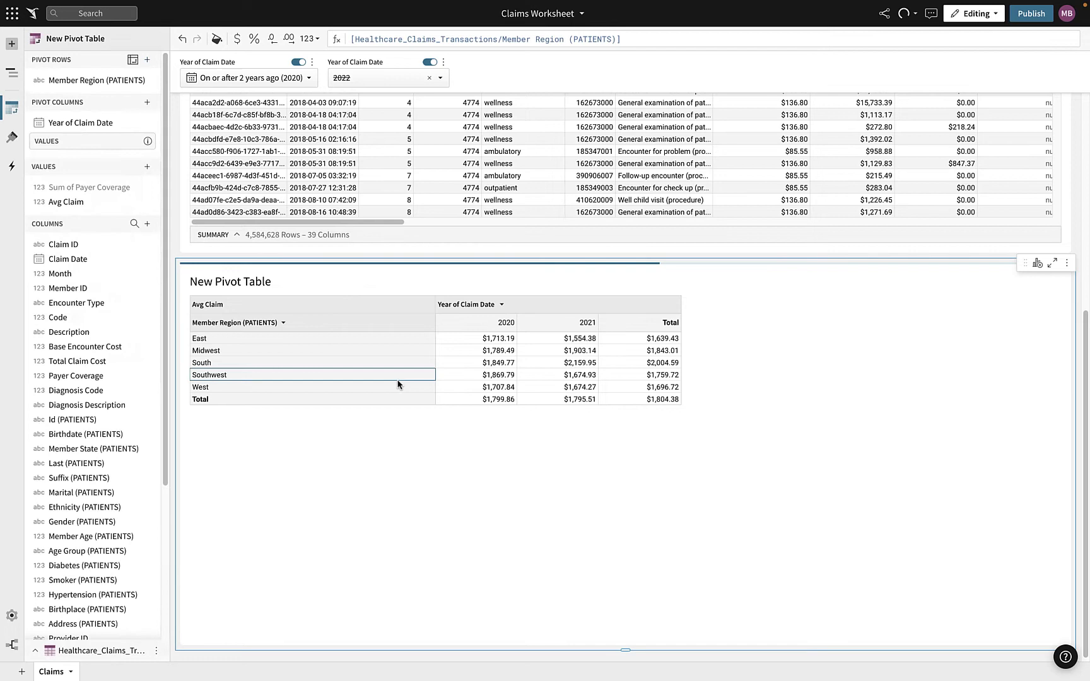
{"action": "left_click", "coordinate": [148, 62]}
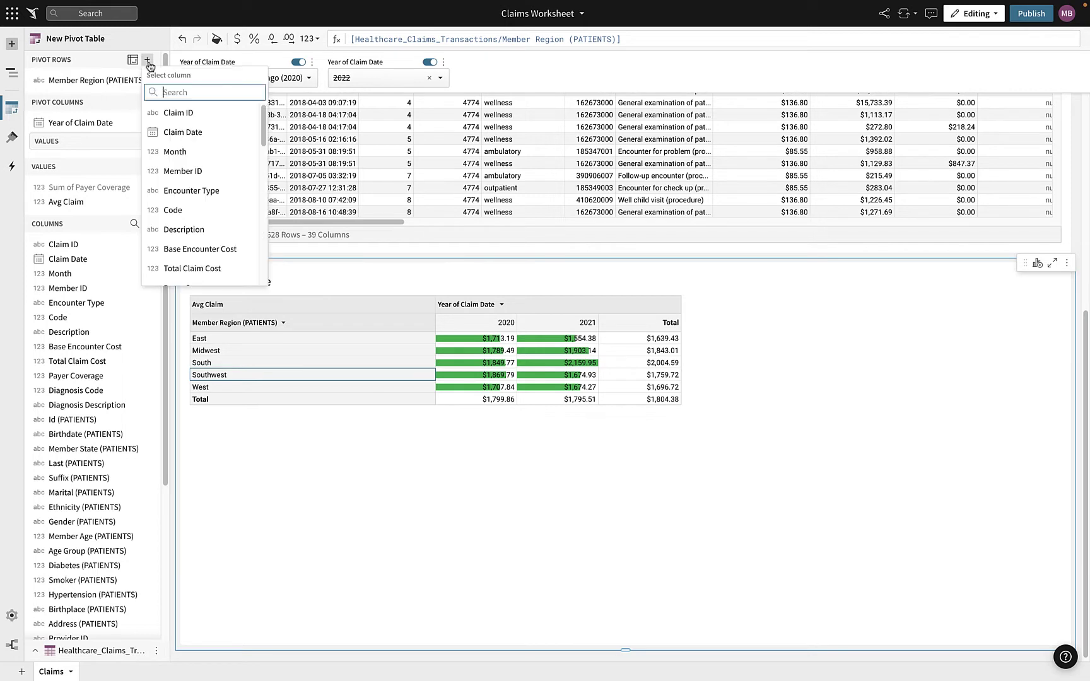
{"action": "type", "text": "stat"}
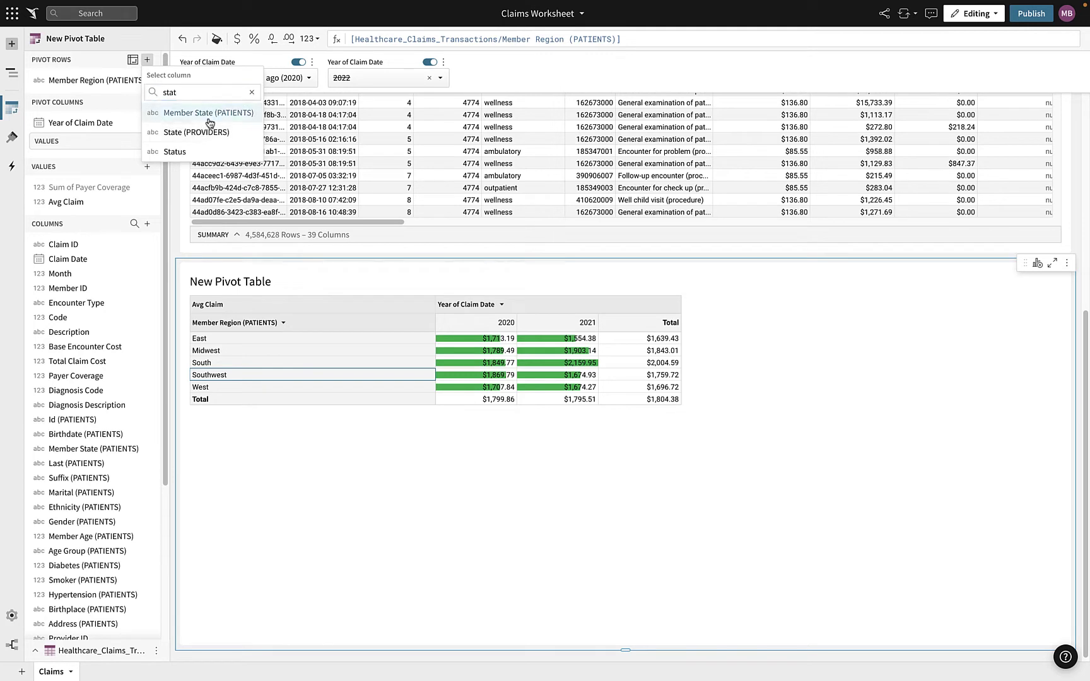
{"action": "left_click", "coordinate": [203, 114]}
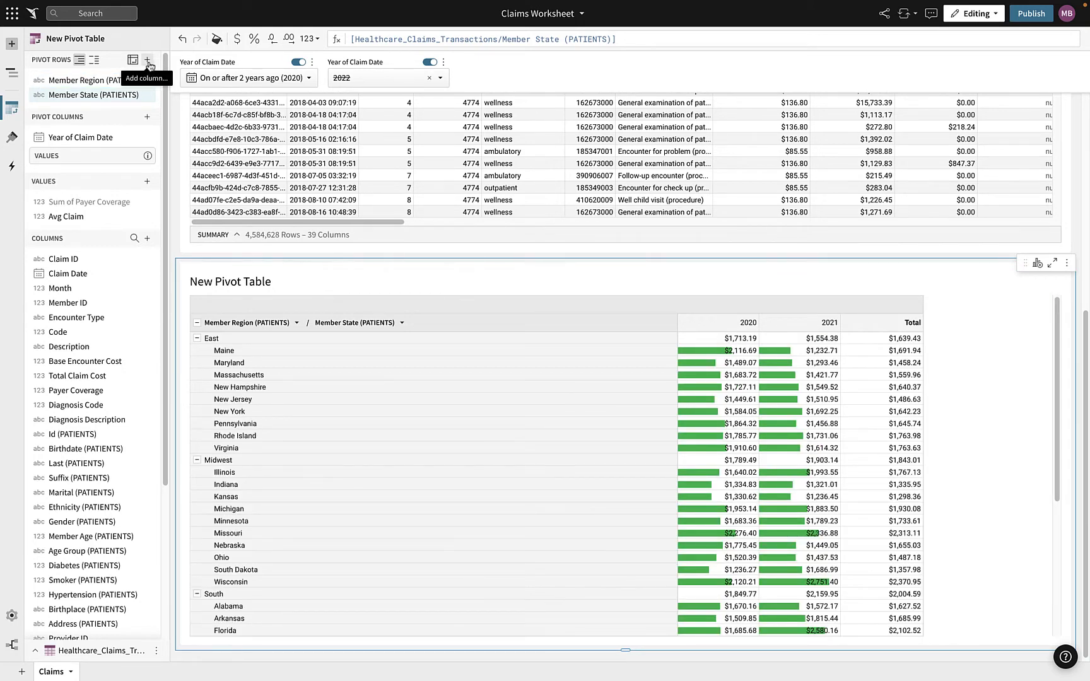
{"action": "left_click", "coordinate": [148, 63]}
{"action": "type", "text": "age"}
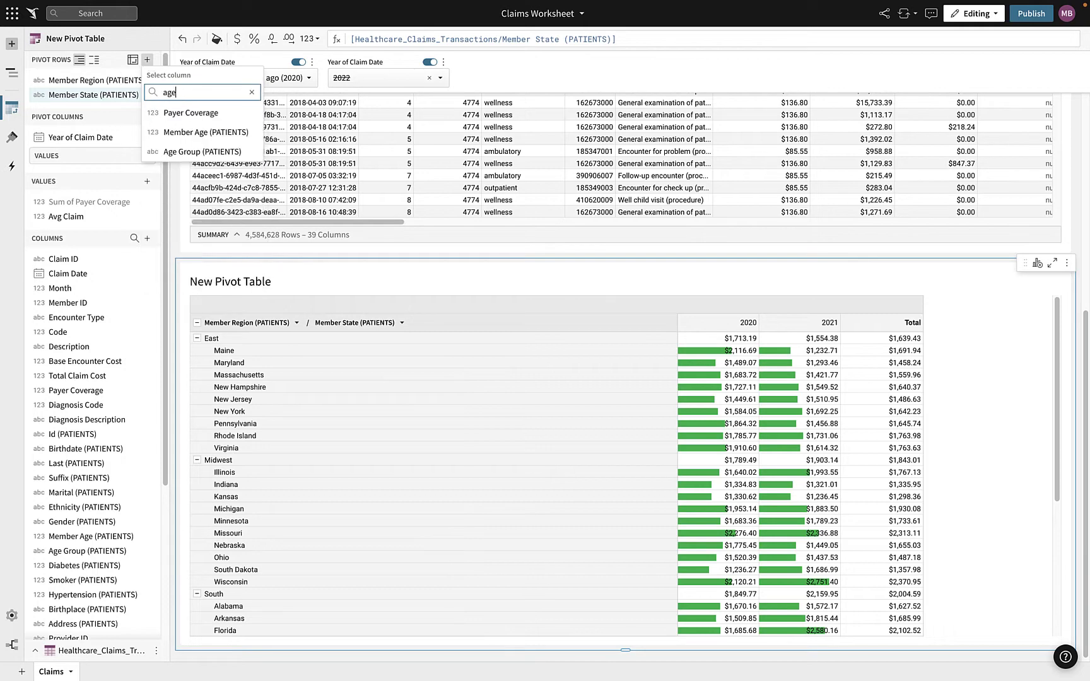
{"action": "left_click", "coordinate": [177, 151]}
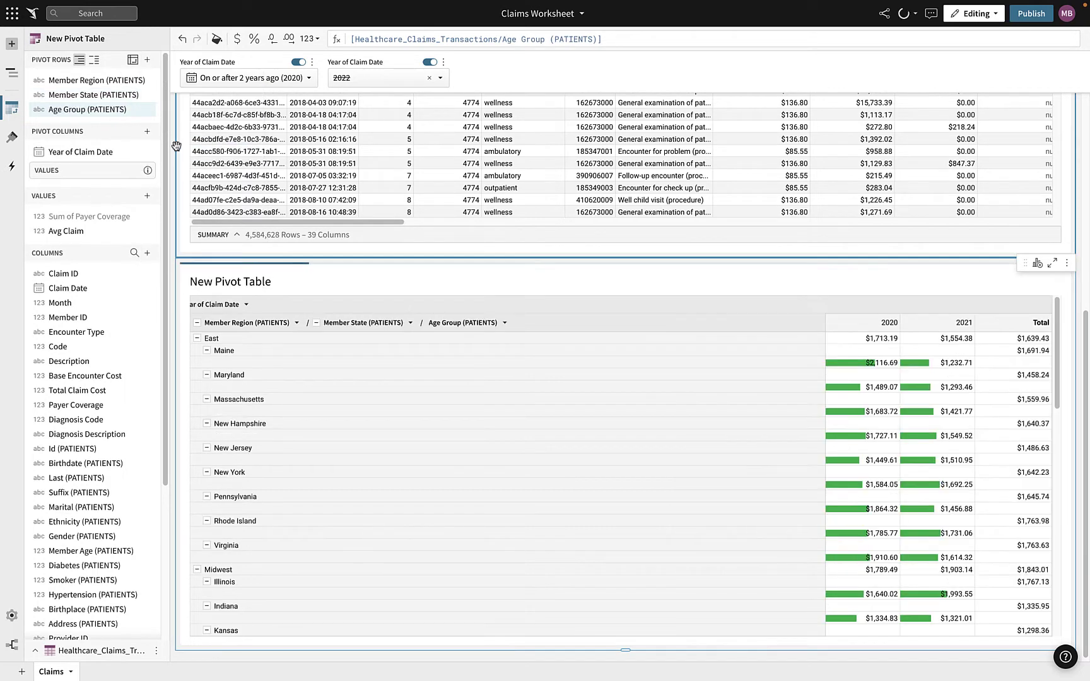
Step: Collapse all regions, then expand West into states and Nevada into age groups
{"action": "left_click", "coordinate": [196, 323]}
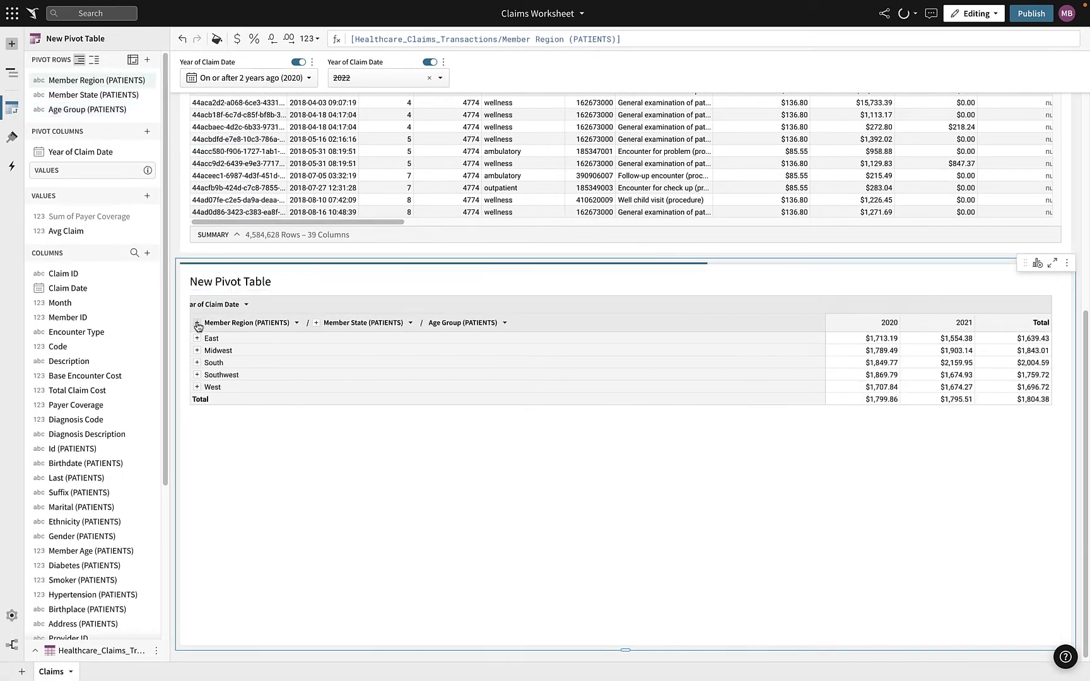
{"action": "left_click", "coordinate": [197, 387]}
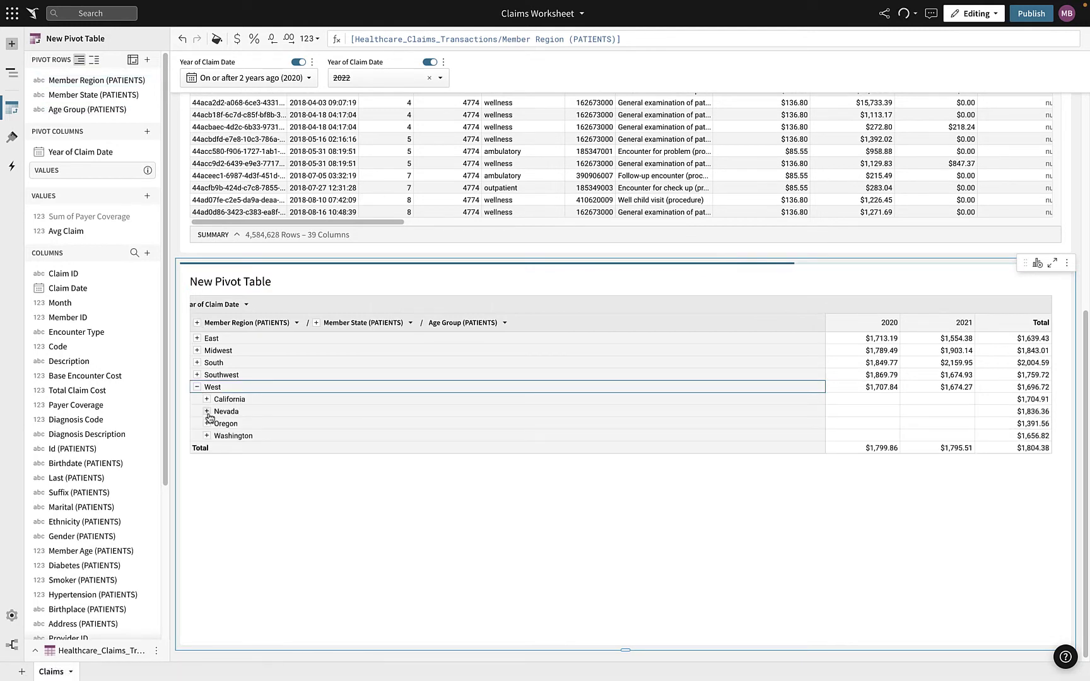
{"action": "left_click", "coordinate": [208, 412]}
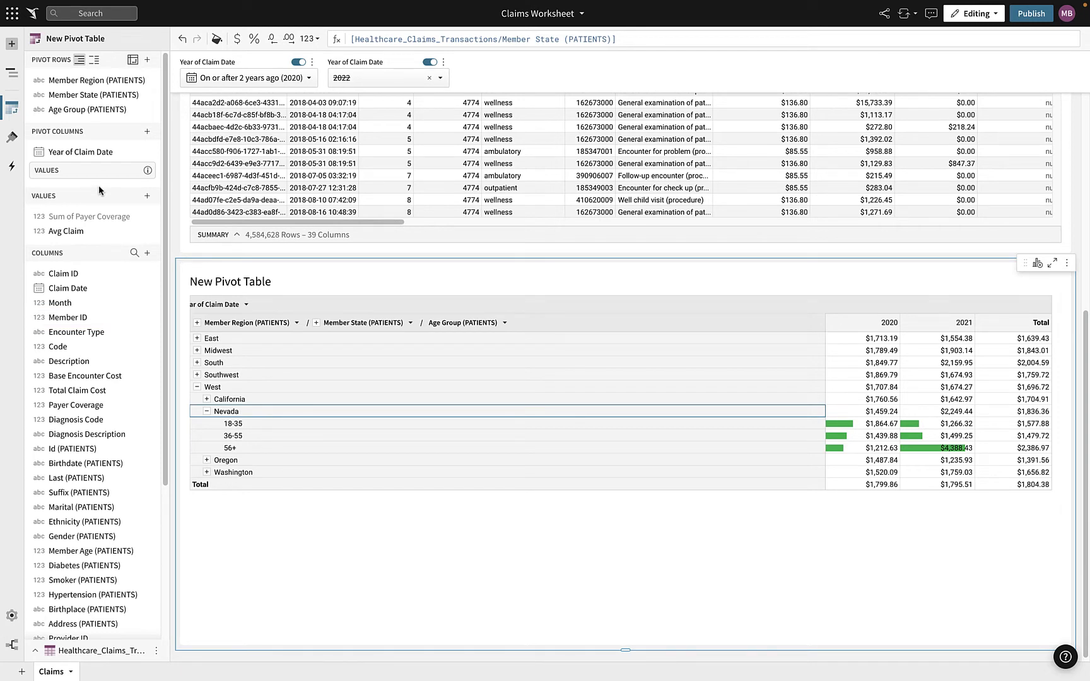
{"action": "left_click", "coordinate": [147, 133]}
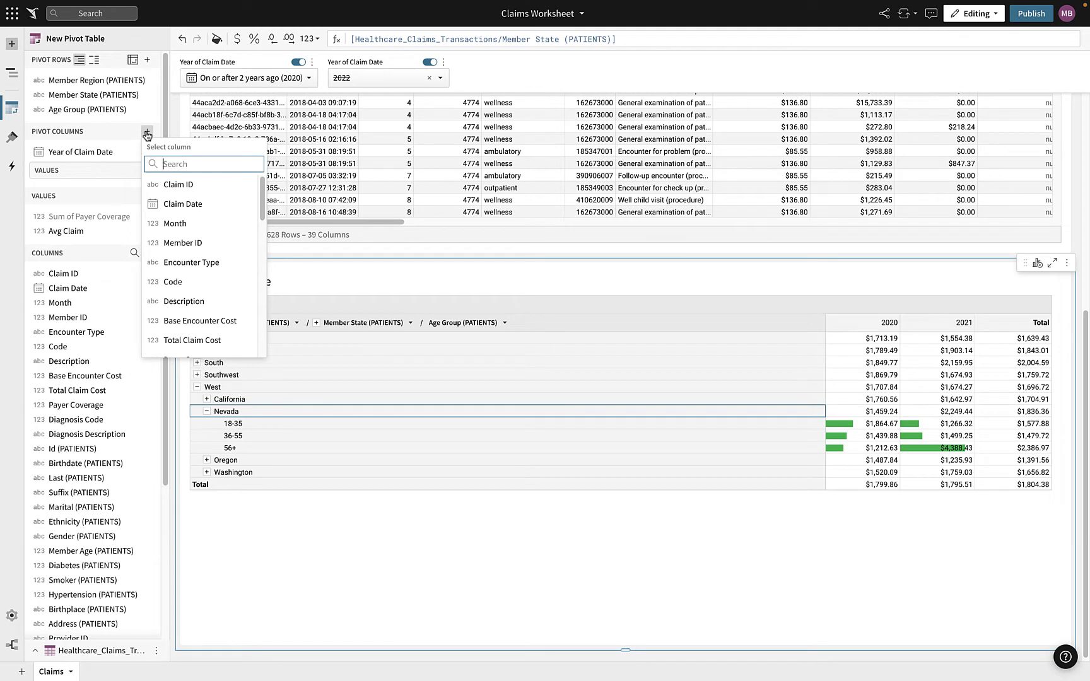
Step: Try splitting the pivot columns by Hypertension, then undo it
{"action": "type", "text": "hy"}
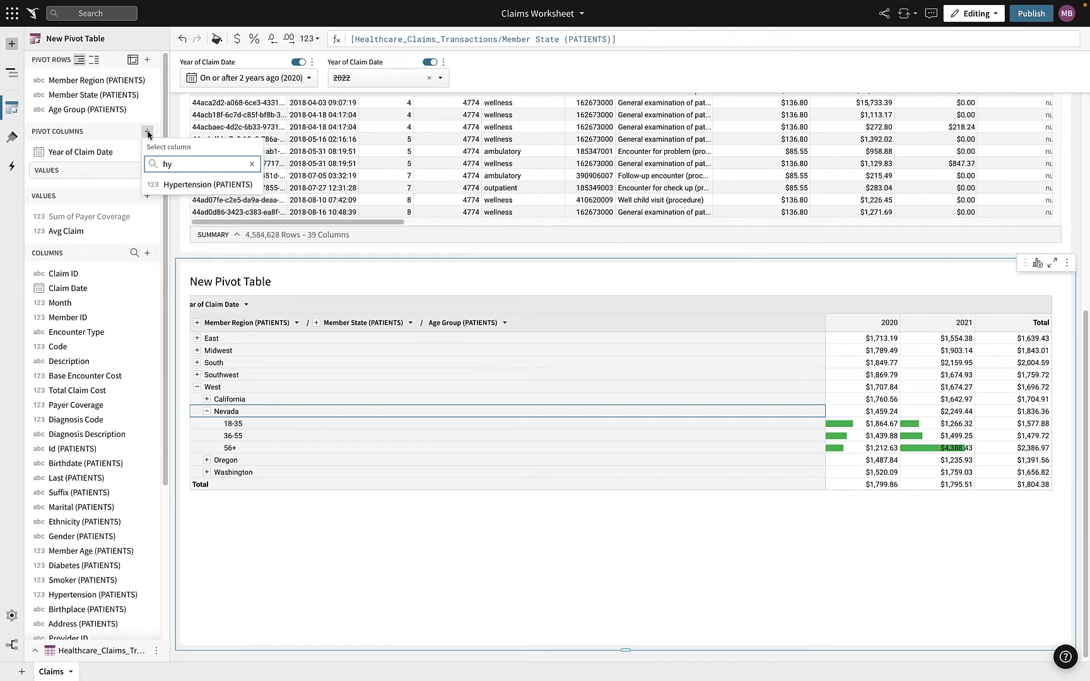
{"action": "left_click", "coordinate": [191, 184]}
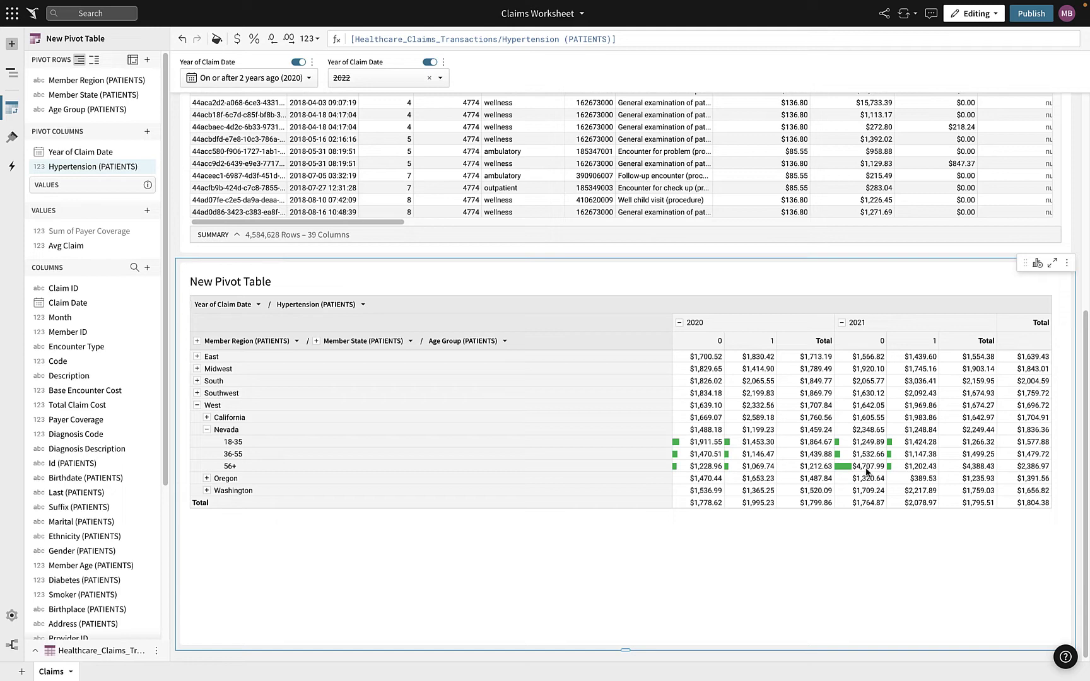
{"action": "left_click", "coordinate": [181, 40]}
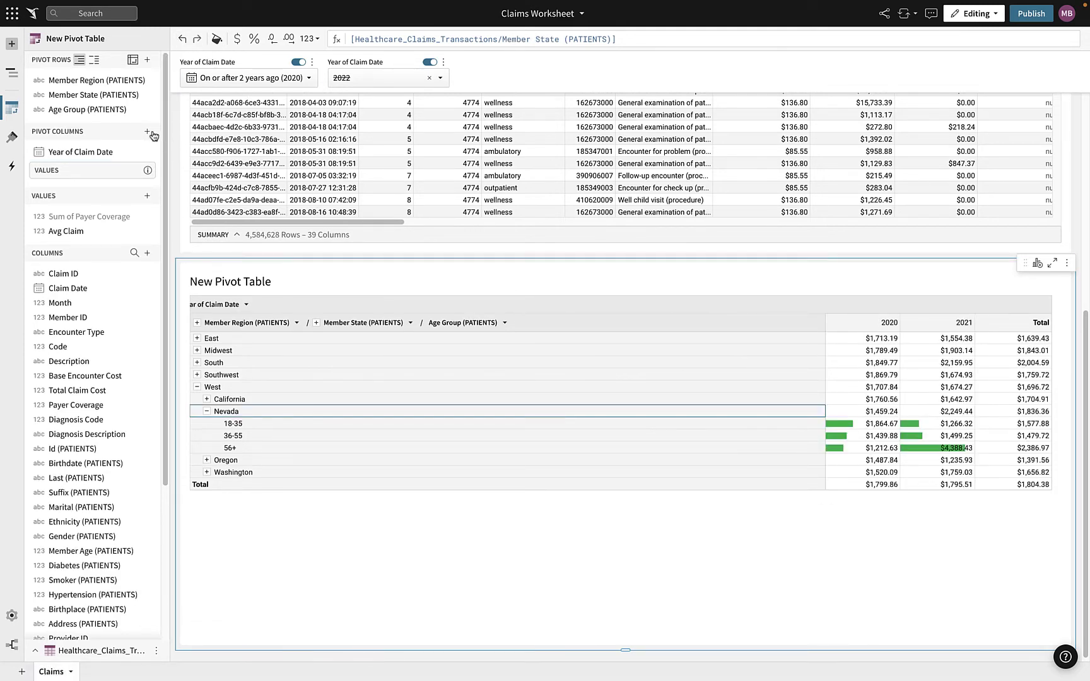
Step: Try splitting the pivot columns by Smoker (PATIENTS), then undo it
{"action": "left_click", "coordinate": [148, 134]}
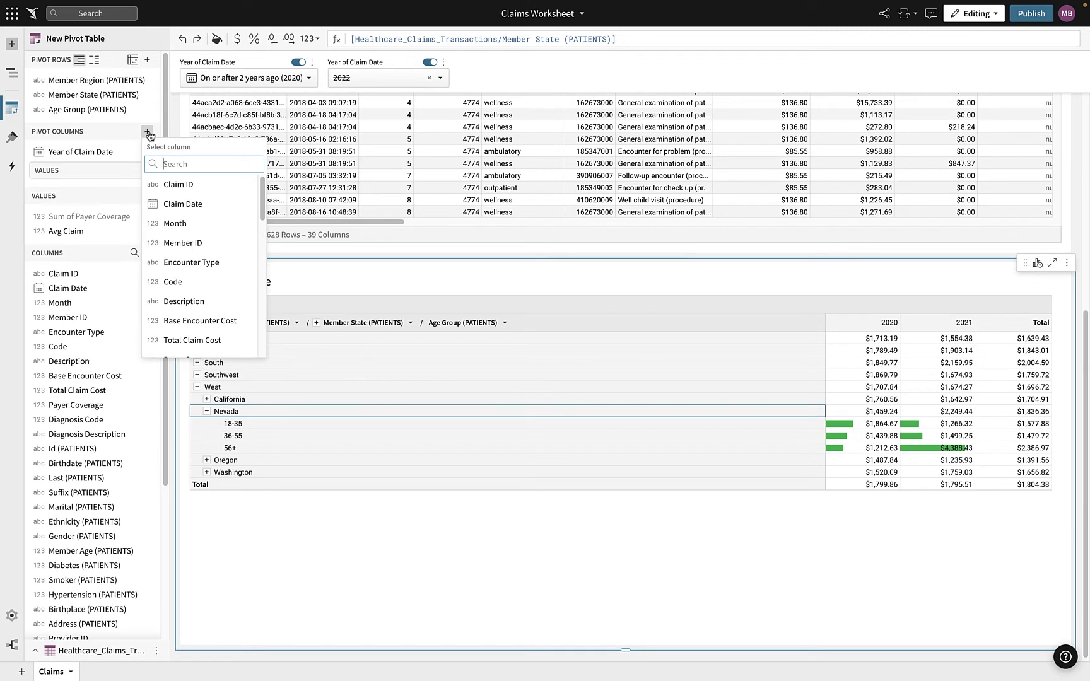
{"action": "type", "text": "smo"}
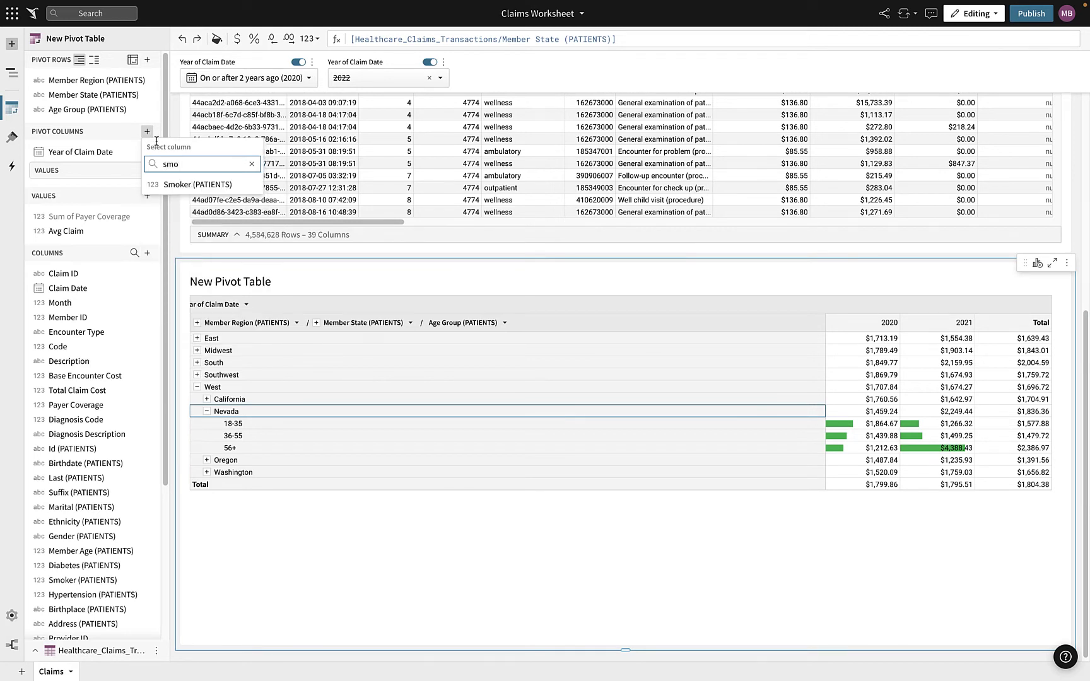
{"action": "left_click", "coordinate": [197, 184]}
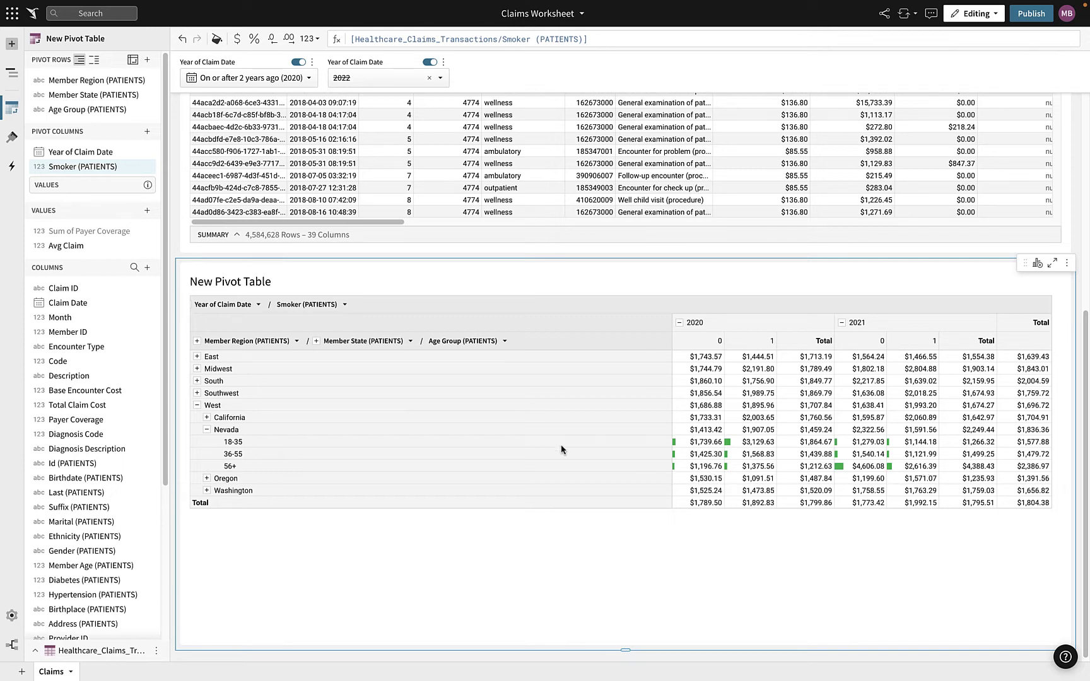
{"action": "left_click", "coordinate": [182, 40]}
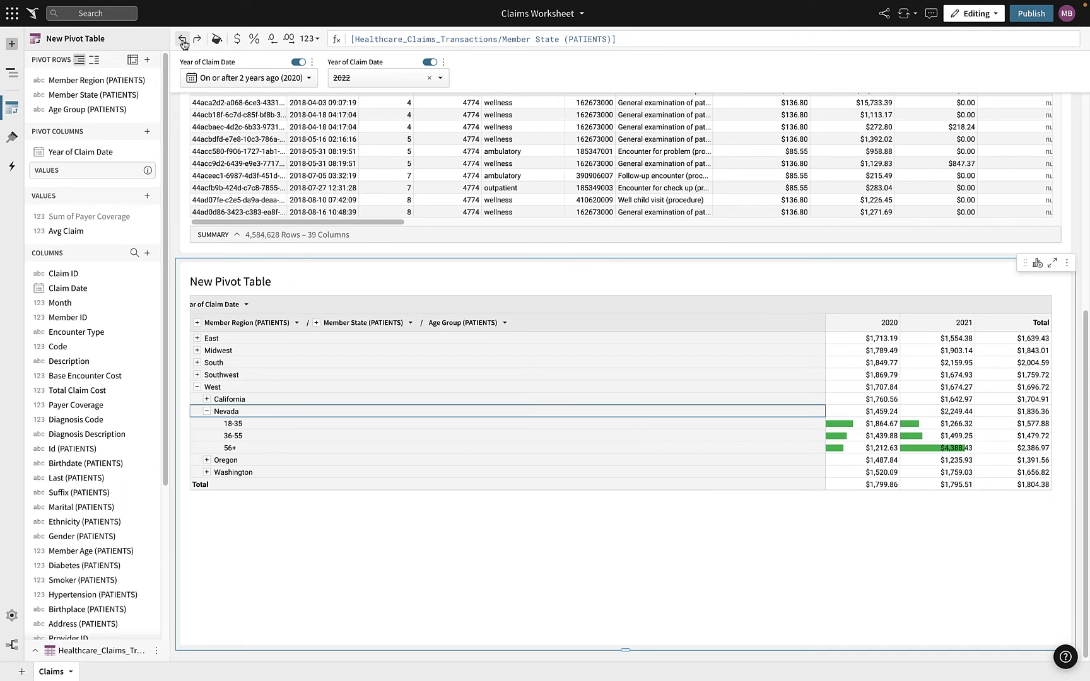
Step: Add a calculated value If([Hypertension] + [Diabetes] + [Smoker] > 0, "High Risk", "Low Risk")
{"action": "left_click", "coordinate": [182, 40]}
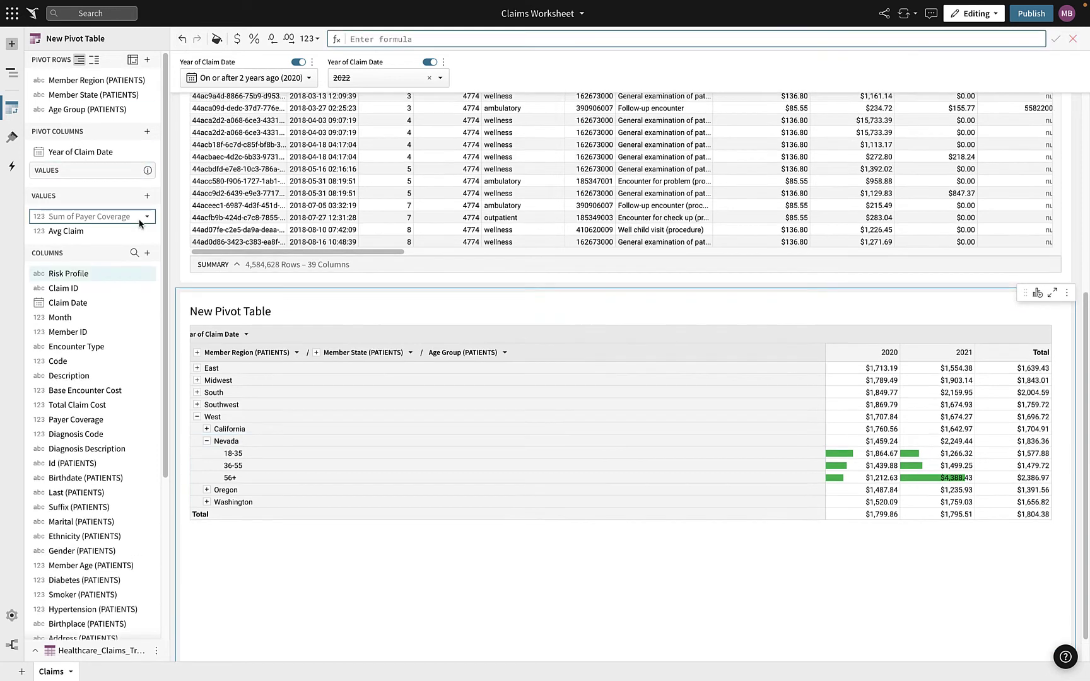
{"action": "left_click", "coordinate": [148, 197]}
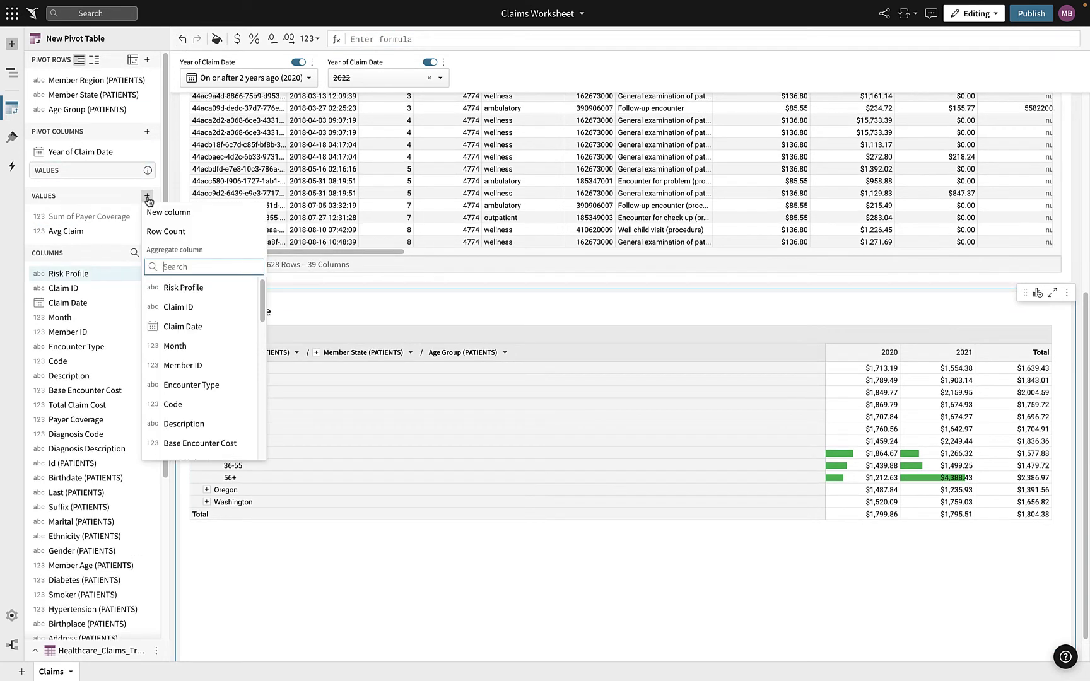
{"action": "left_click", "coordinate": [158, 215]}
{"action": "type", "text": "if("}
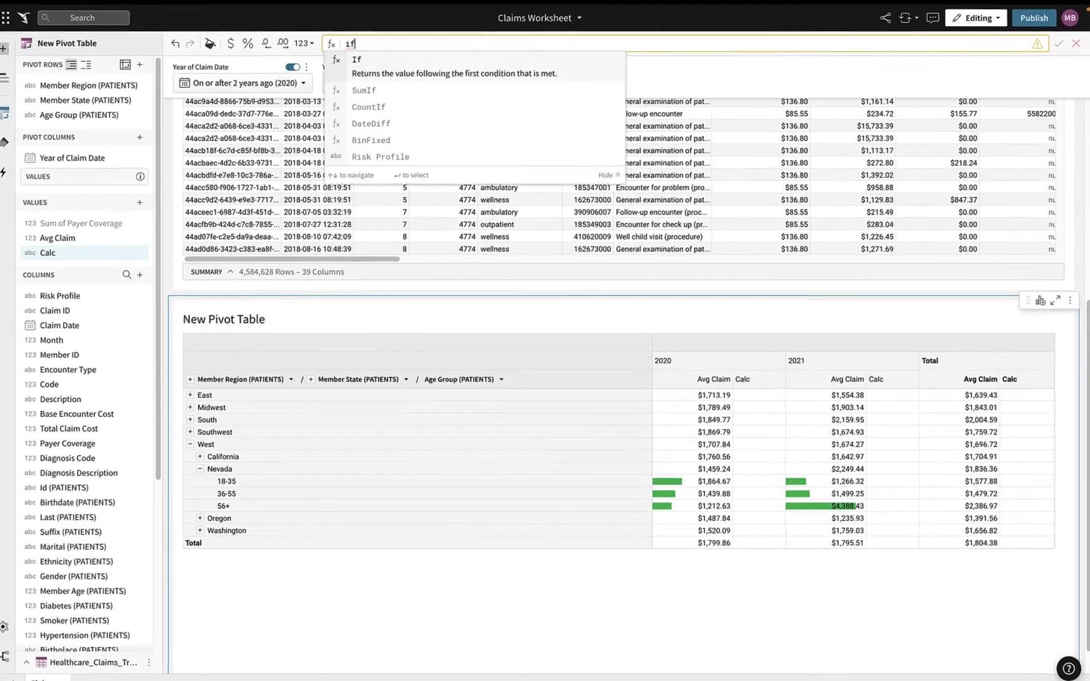
{"action": "type", "text": "[h"}
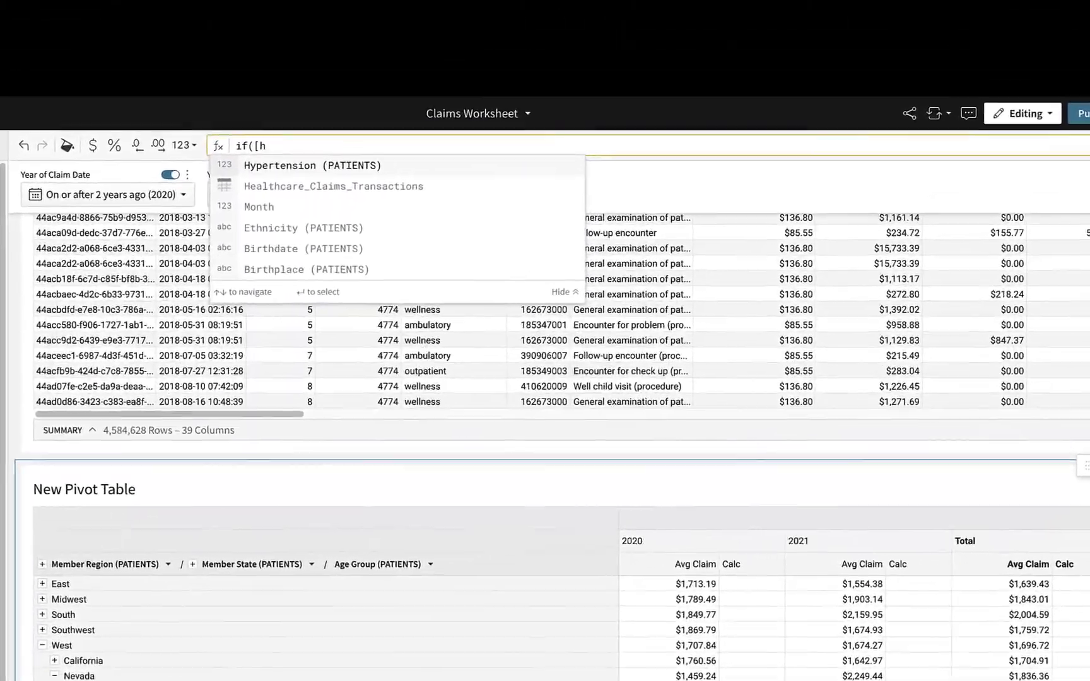
{"action": "key", "text": "Return"}
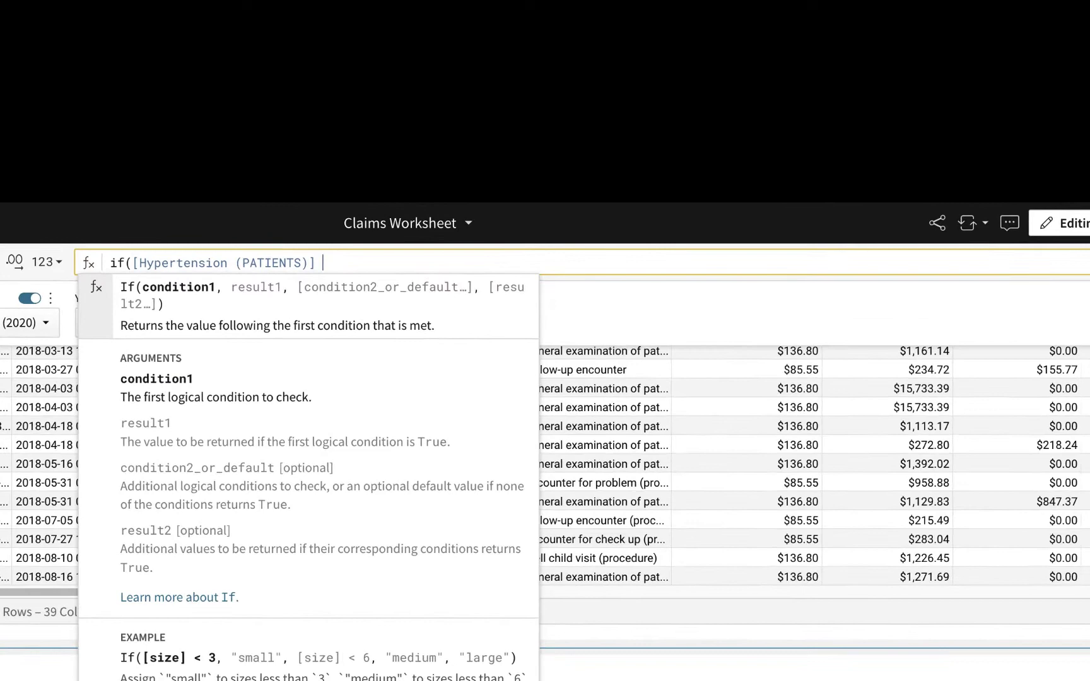
{"action": "type", "text": "+ [dia"}
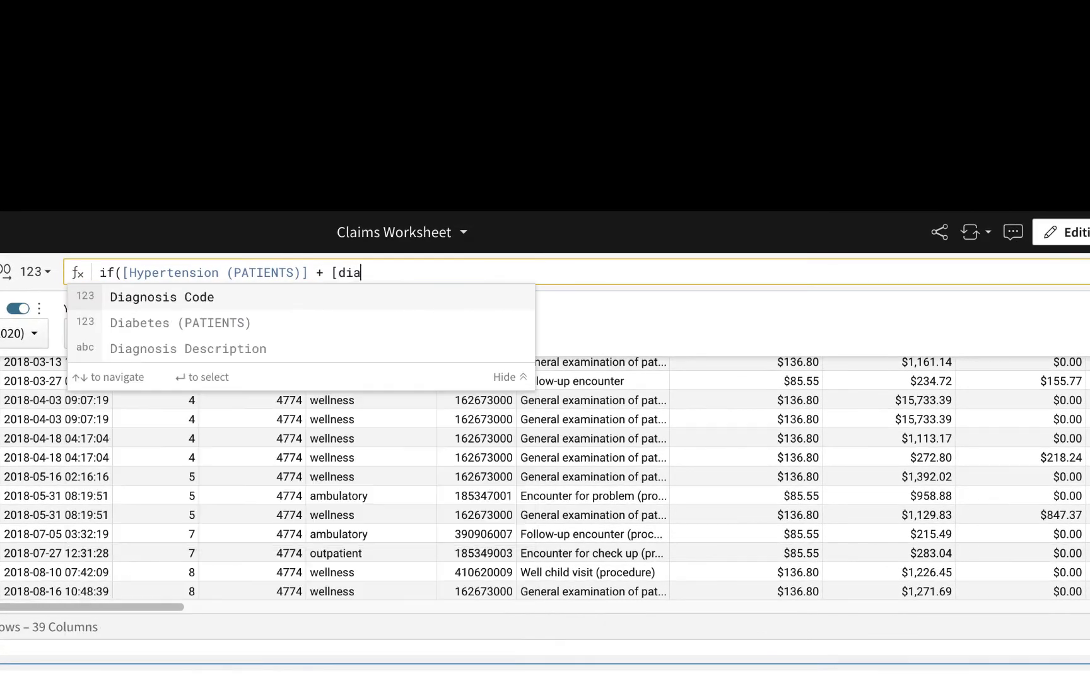
{"action": "left_click", "coordinate": [138, 325]}
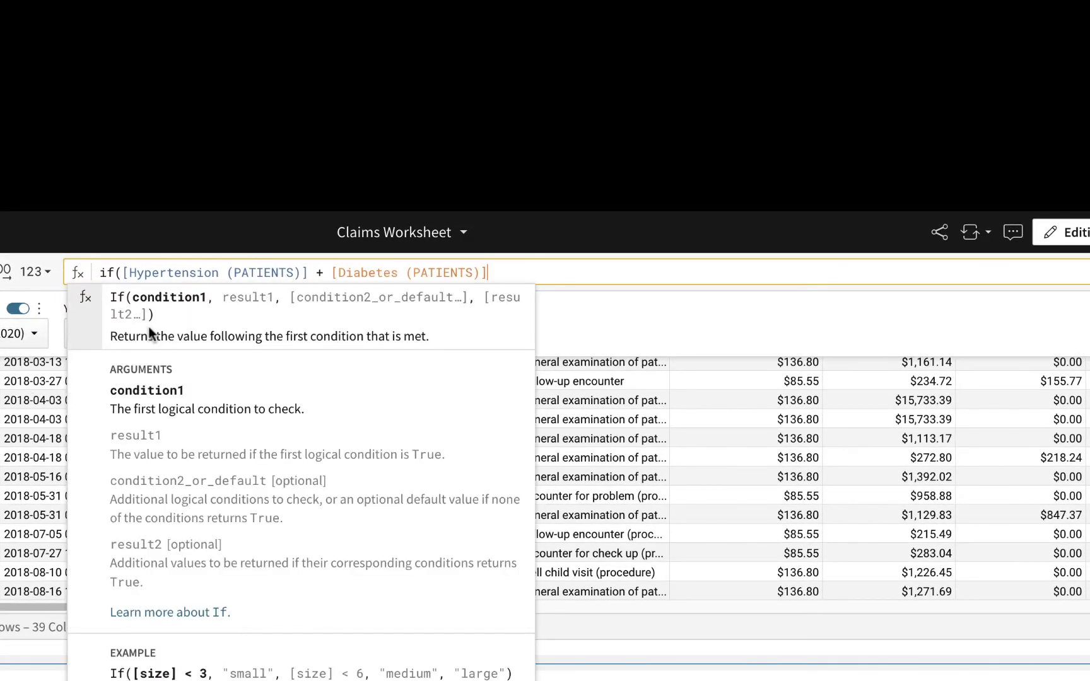
{"action": "type", "text": "+ "}
{"action": "type", "text": "[smo"}
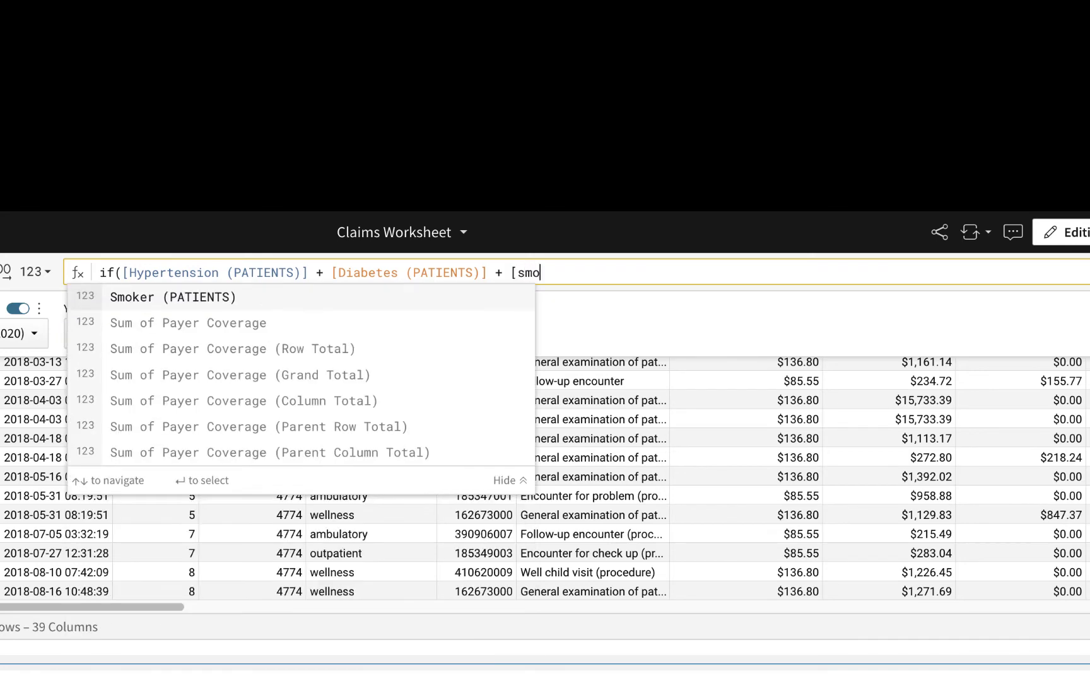
{"action": "key", "text": "Return"}
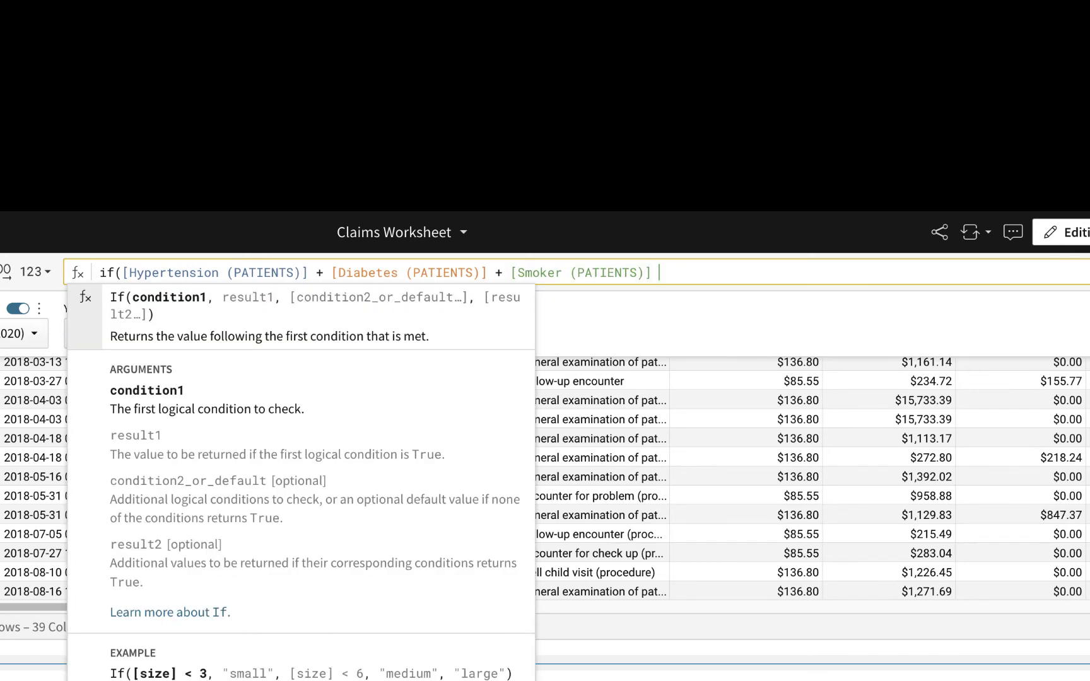
{"action": "type", "text": "> 0, \""}
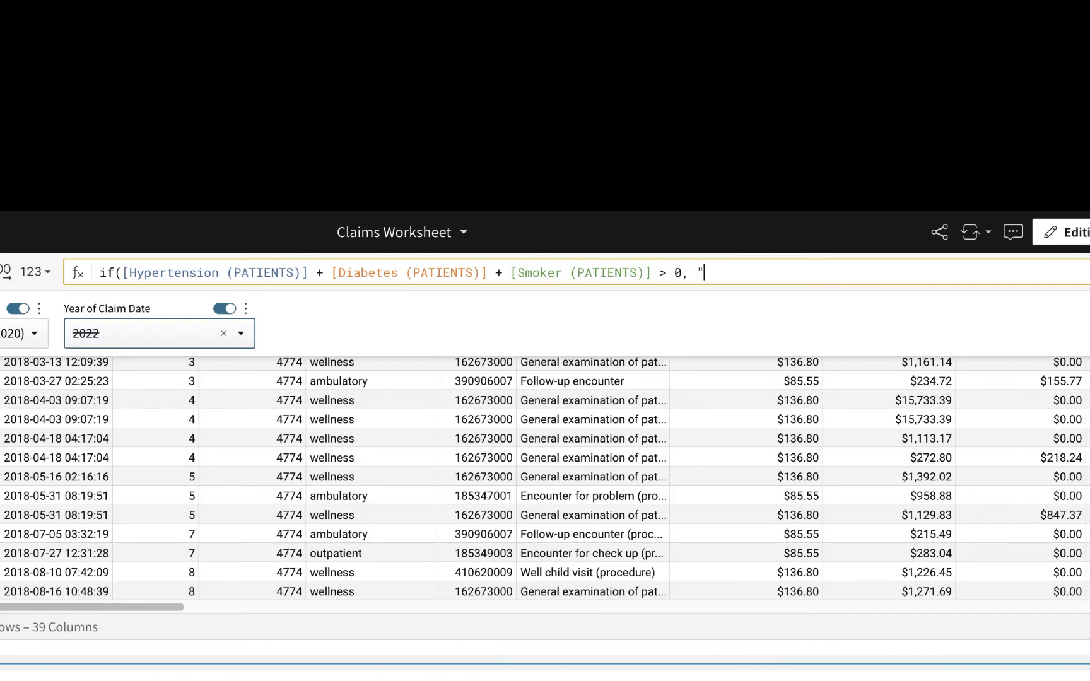
{"action": "type", "text": "High Risk\", \"Low Risk"}
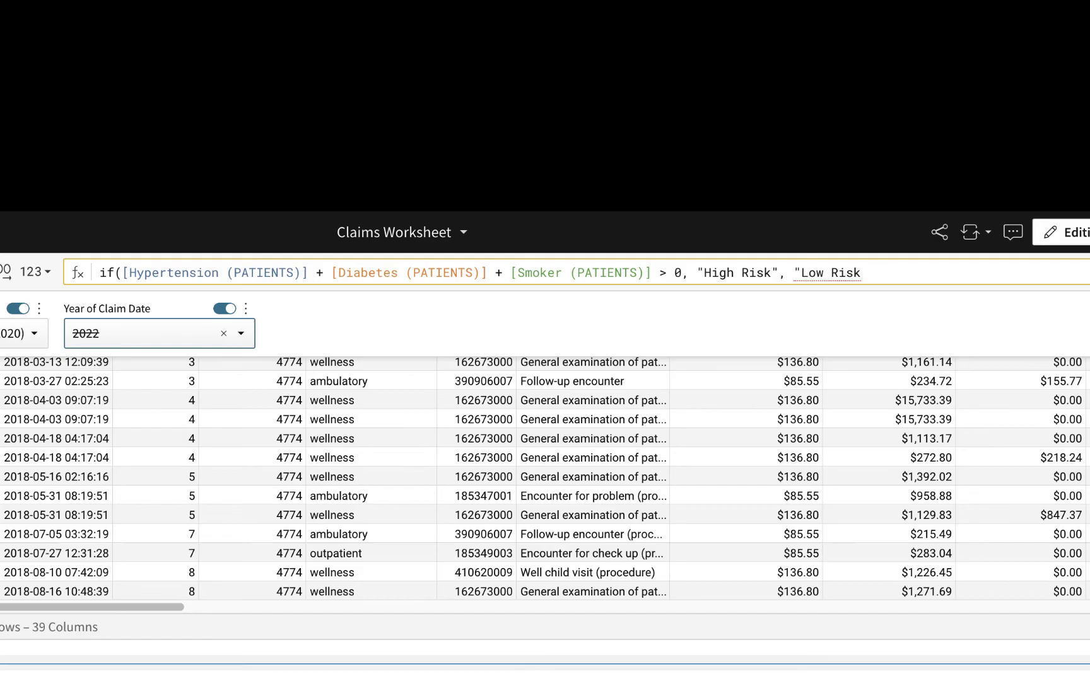
{"action": "type", "text": "\")"}
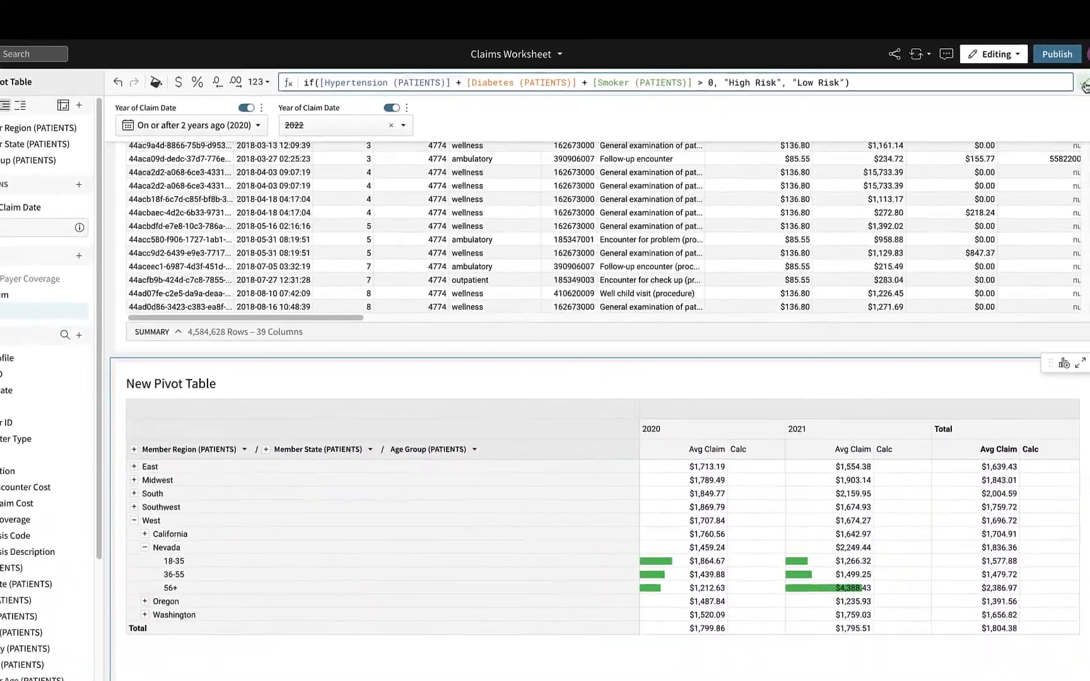
{"action": "left_click", "coordinate": [1085, 86]}
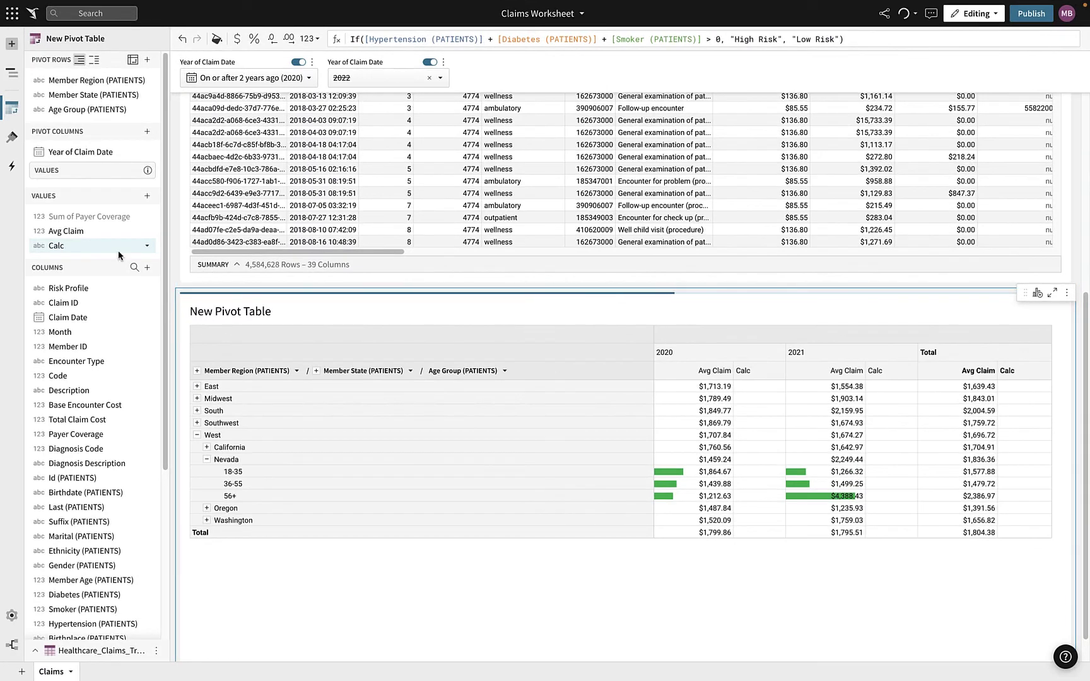
Step: Rename Calc to 'Risk Profile' and use it to split the pivot columns
{"action": "double_click", "coordinate": [79, 245]}
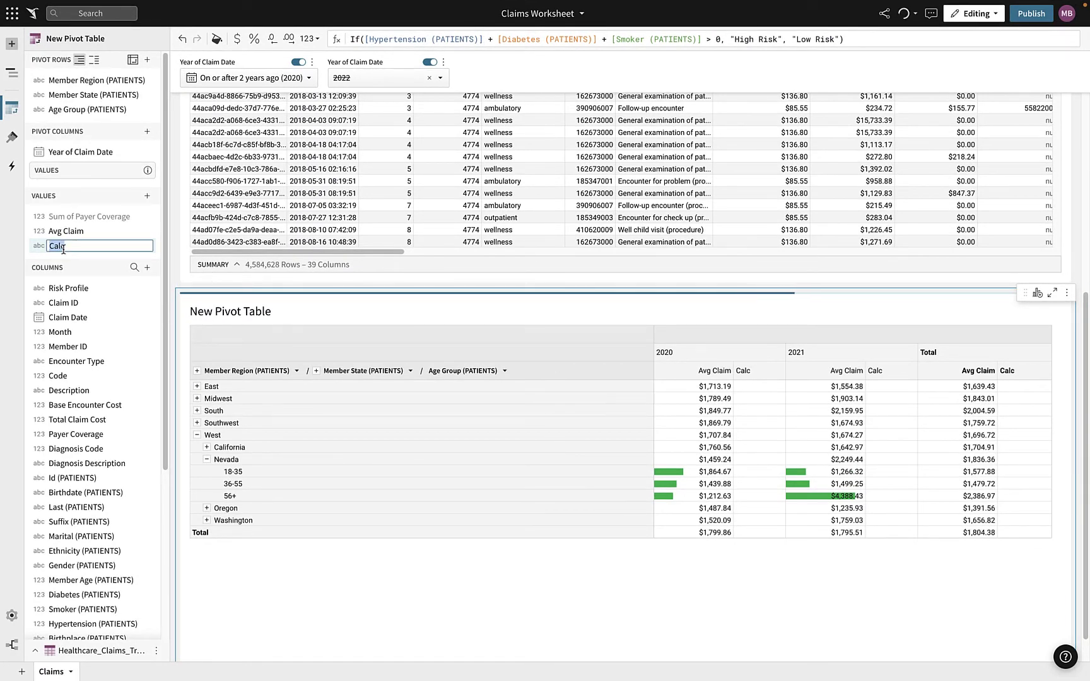
{"action": "type", "text": "Risk Provi"}
{"action": "type", "text": "ile"}
{"action": "key", "text": "Return"}
{"action": "left_click_drag", "start_coordinate": [83, 247], "coordinate": [83, 168]}
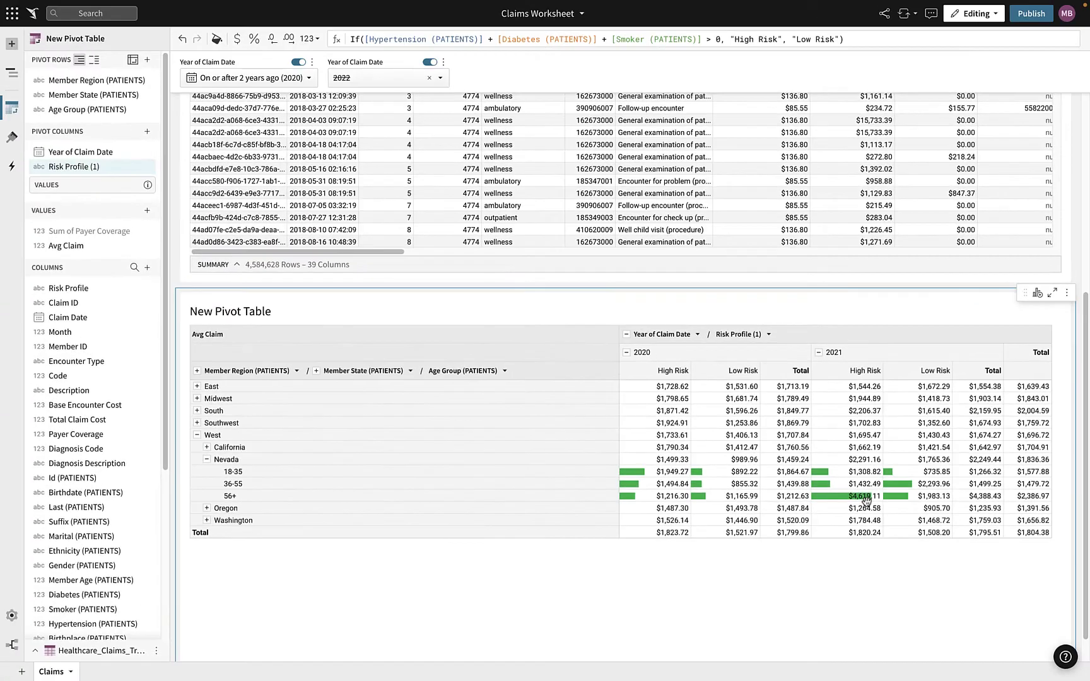
{"action": "left_click", "coordinate": [272, 497]}
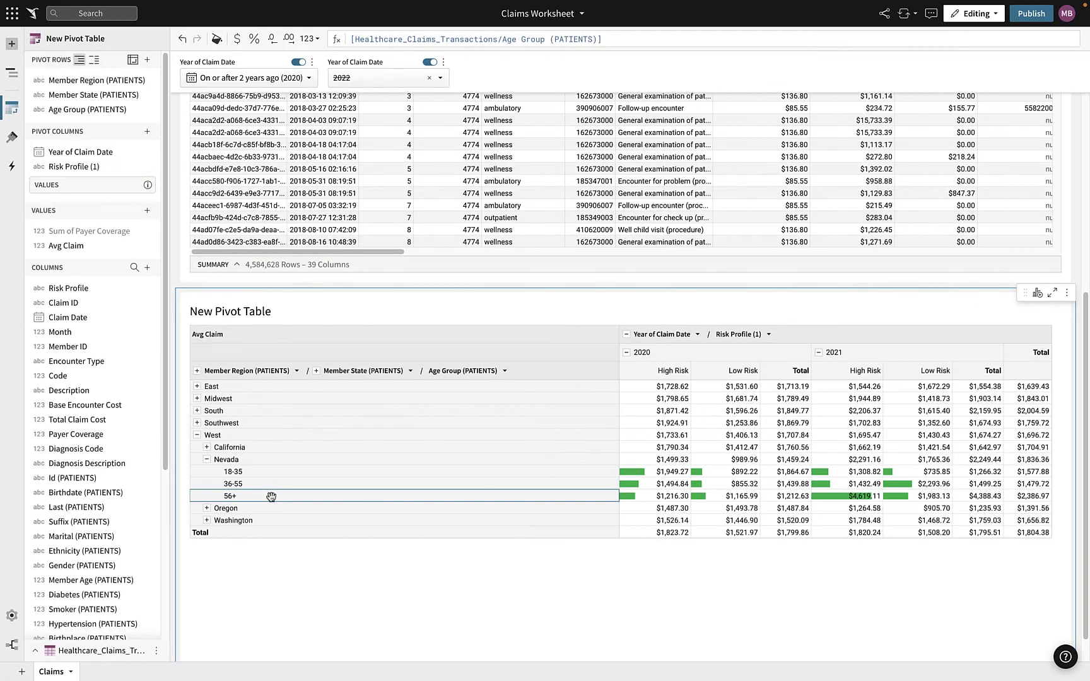
Step: Drill the Nevada 56+ row down by Member Age (PATIENTS)
{"action": "right_click", "coordinate": [272, 498]}
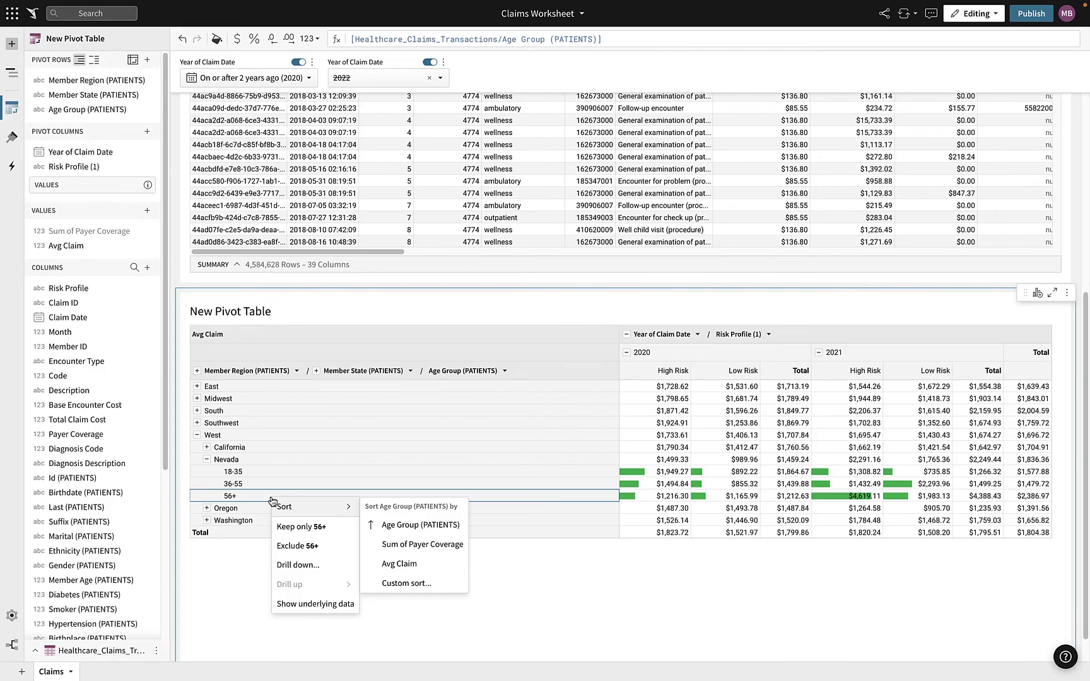
{"action": "left_click", "coordinate": [299, 565]}
{"action": "type", "text": "ag"}
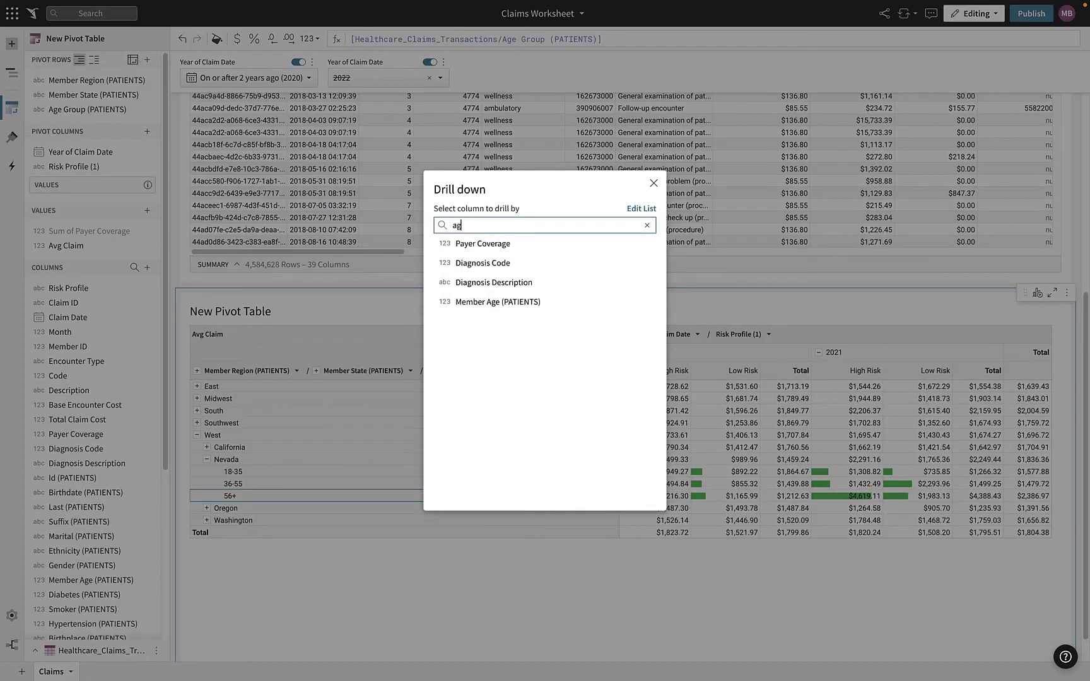
{"action": "type", "text": "e"}
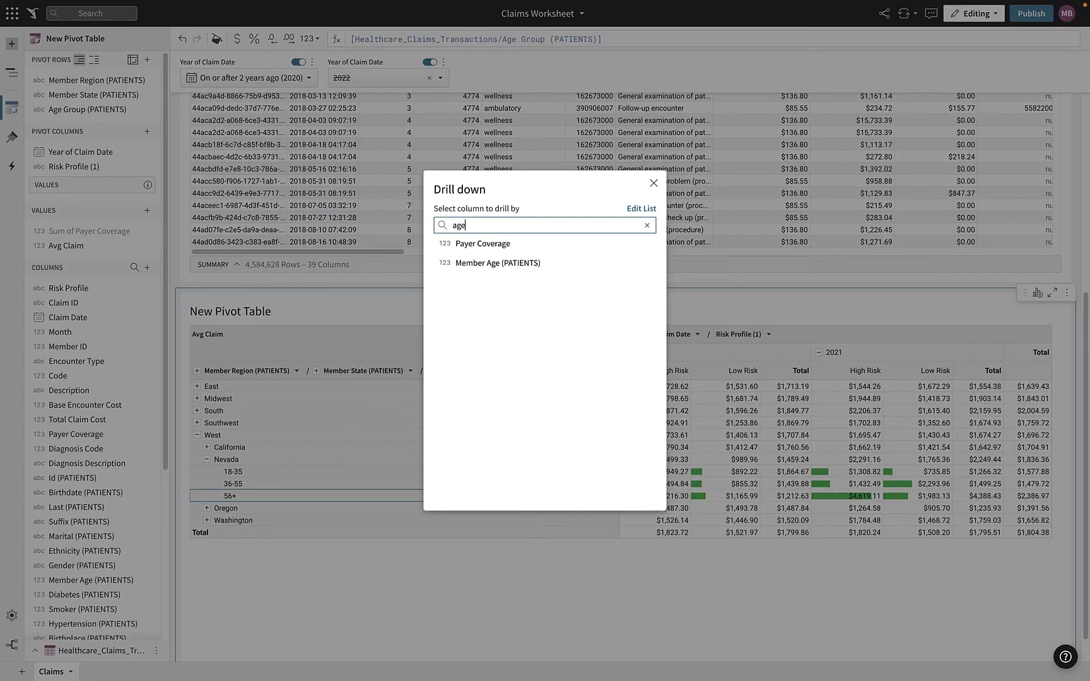
{"action": "left_click", "coordinate": [522, 264]}
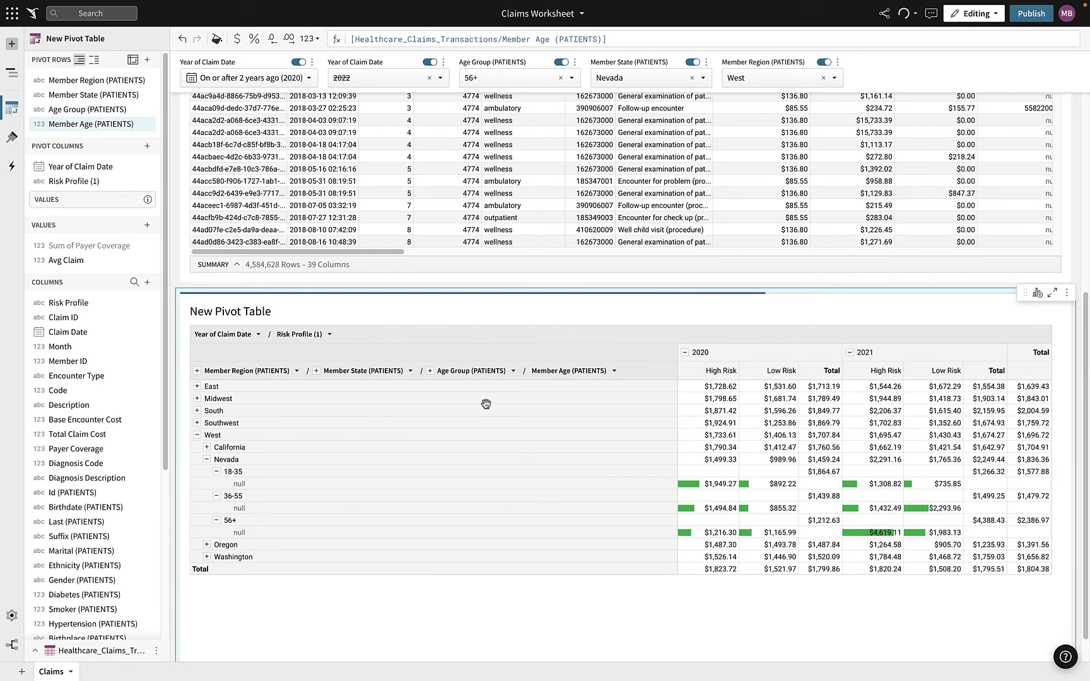
Step: Select age 61's 2021 High Risk value of $28,081.09
{"action": "left_click_drag", "start_coordinate": [1087, 398], "coordinate": [1086, 429]}
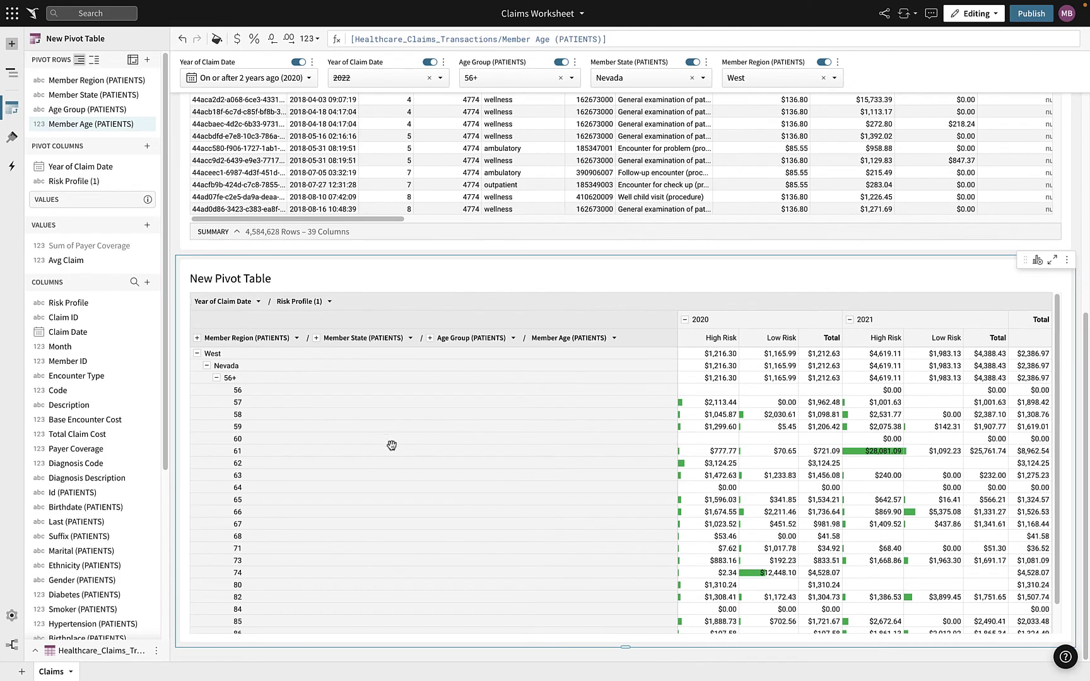
{"action": "left_click", "coordinate": [251, 454]}
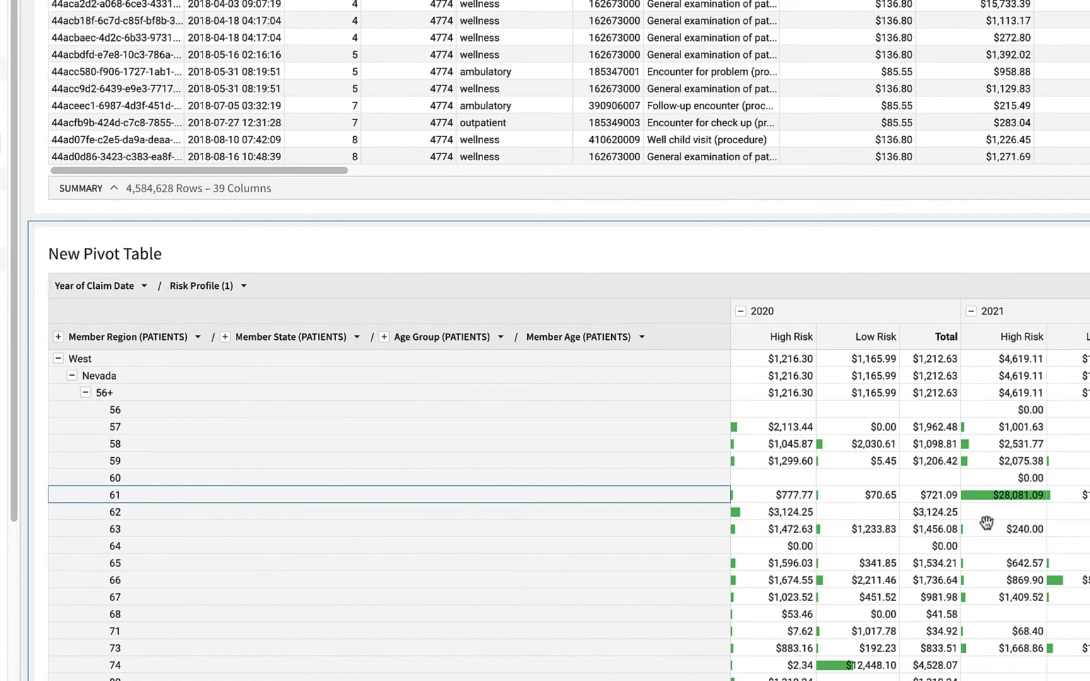
{"action": "left_click", "coordinate": [1028, 497]}
Step: Show the underlying claim records for age 61's $28,081.09 2021 High Risk value
{"action": "right_click", "coordinate": [1028, 497]}
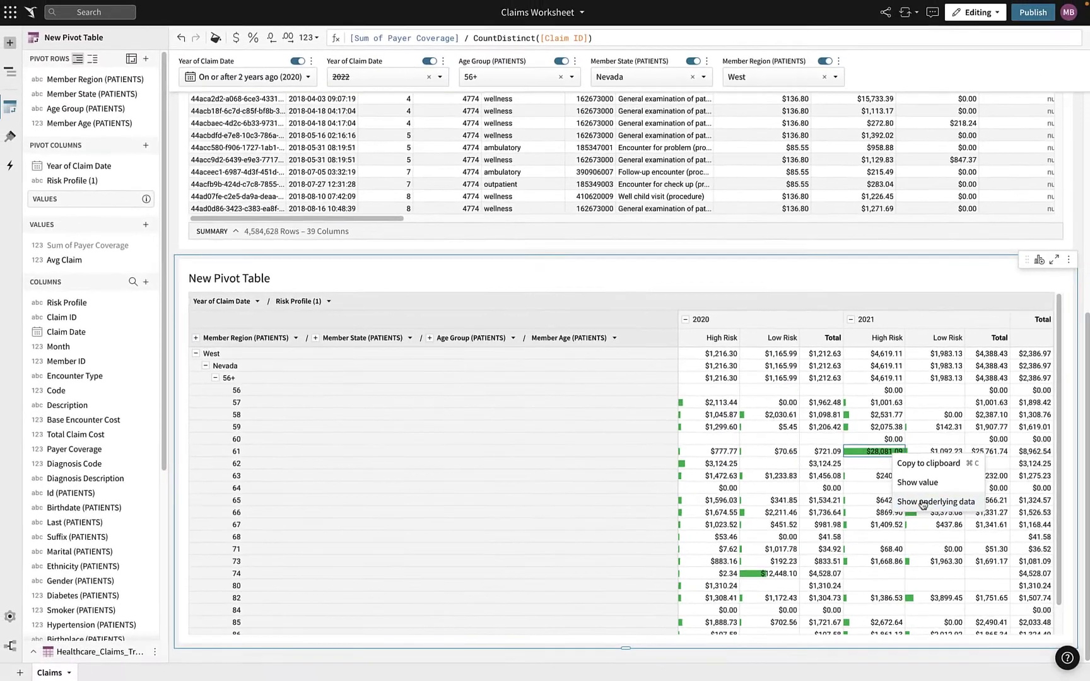
{"action": "left_click", "coordinate": [922, 503]}
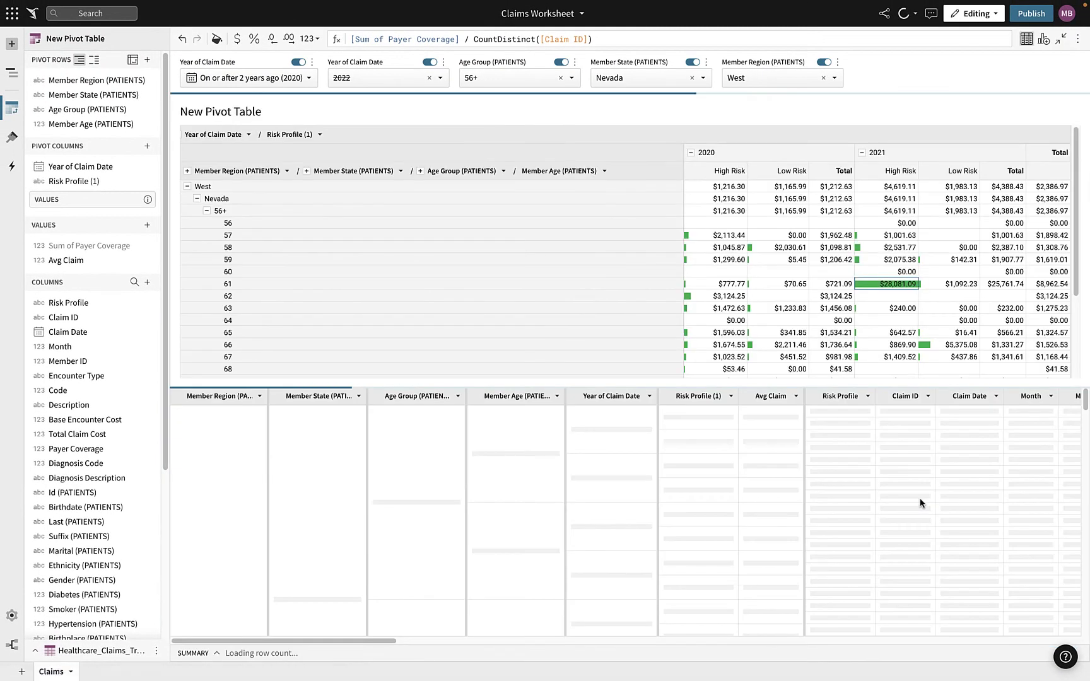